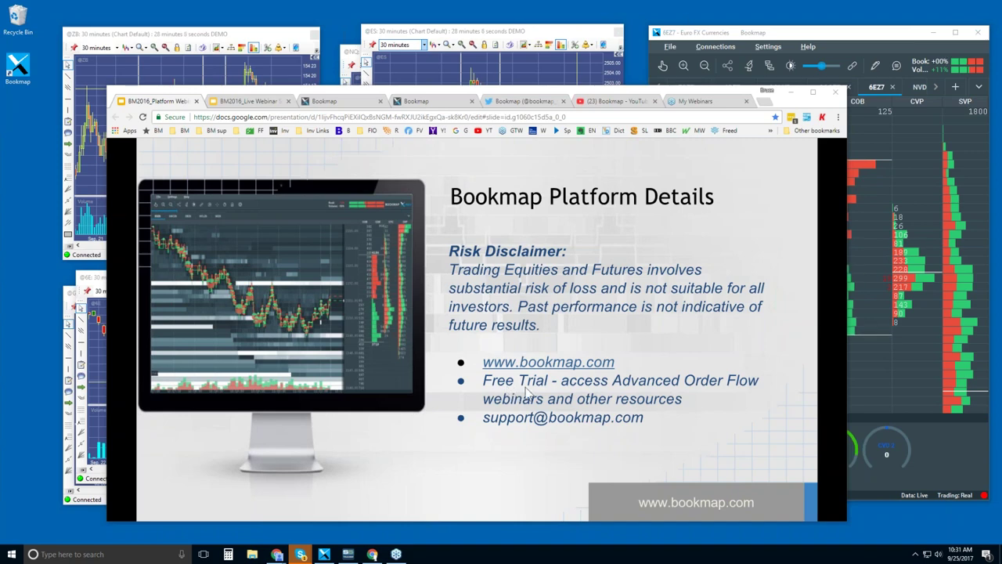
Open the Bookmap website's home page and explore through to its Intro section.
mouse_move(528, 437)
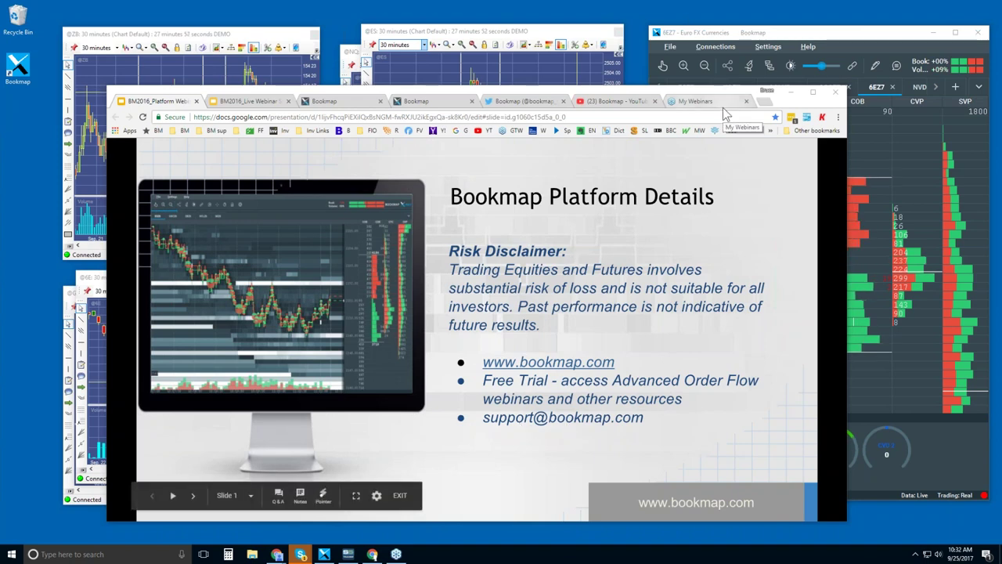
left_click(325, 102)
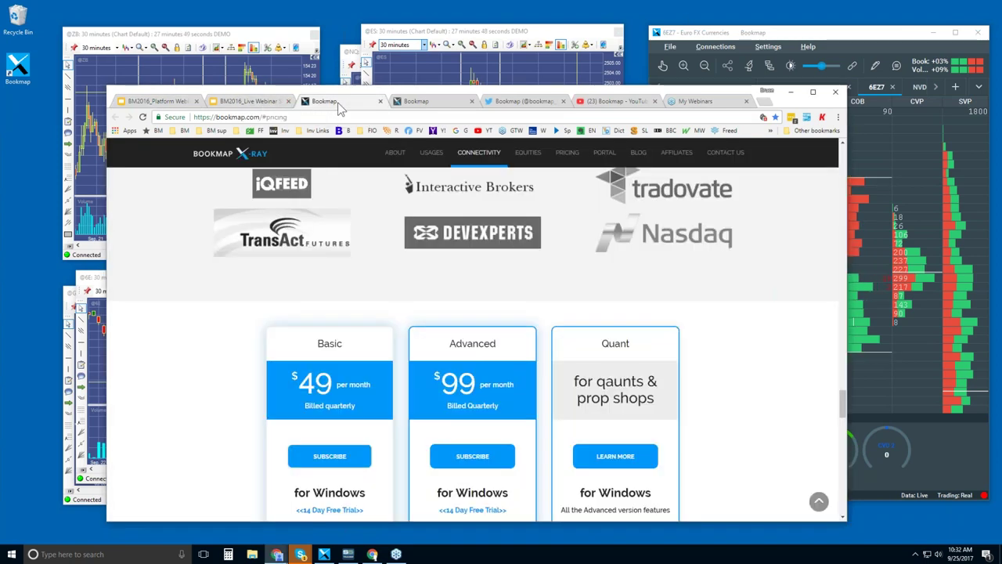
left_click(230, 154)
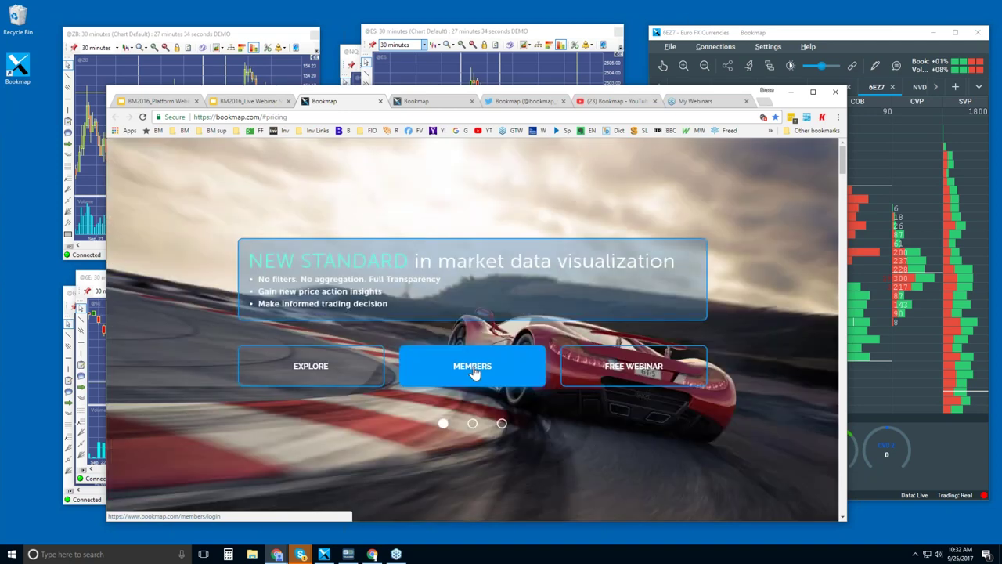
left_click(309, 370)
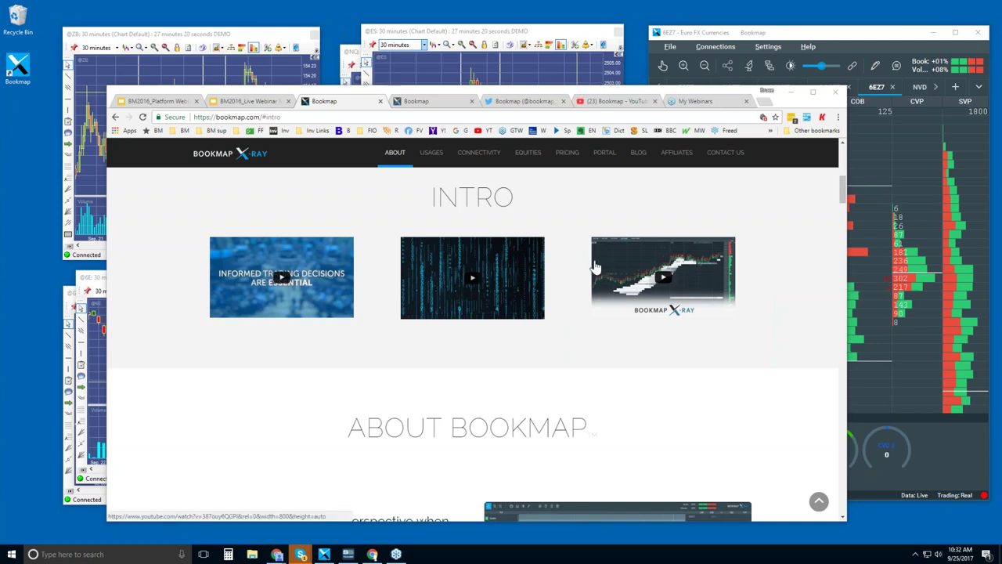
Examine the Partners and Connectivity sections of the Bookmap website.
left_click_drag(843, 191, 846, 287)
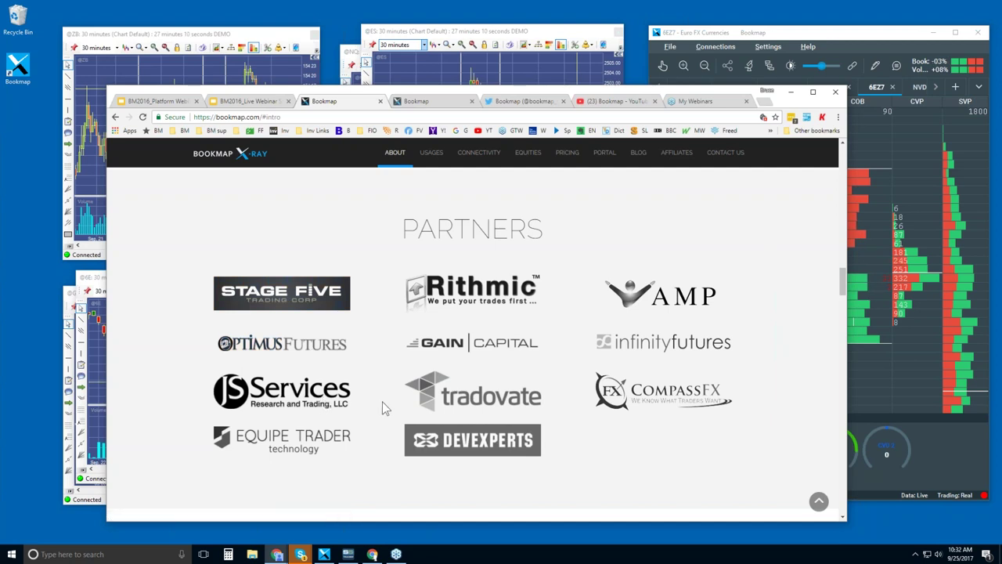
left_click_drag(844, 282, 844, 286)
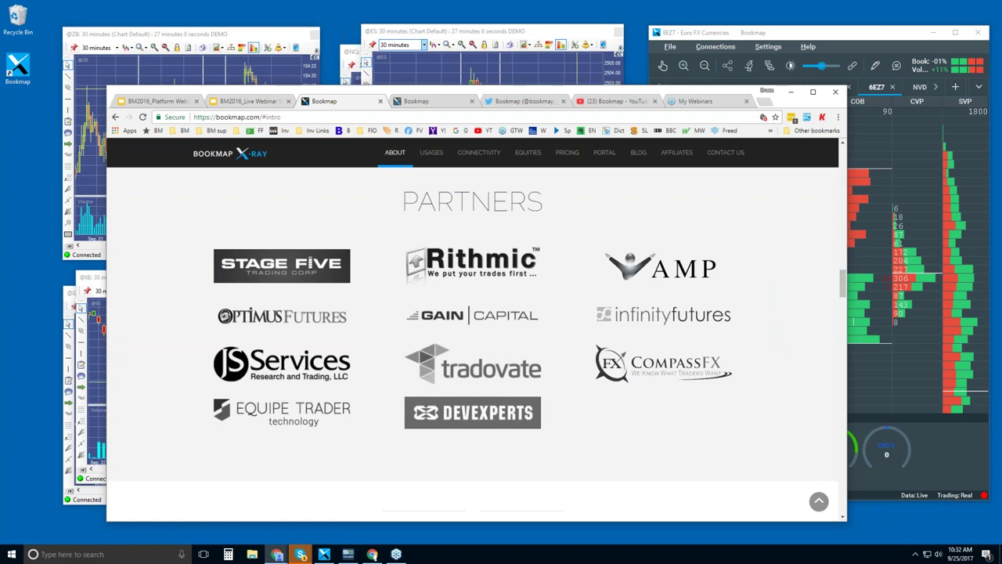
left_click_drag(843, 280, 833, 391)
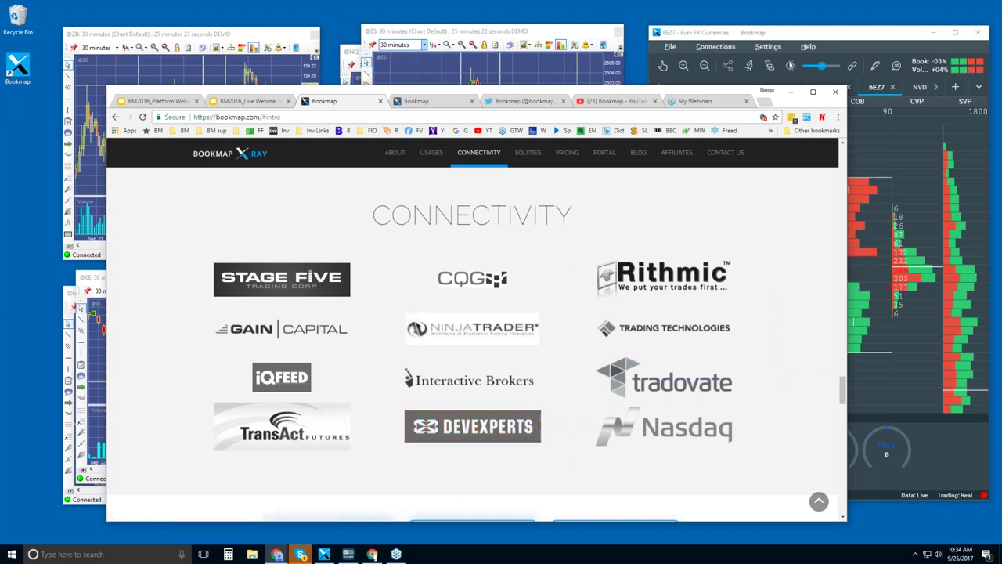
left_click_drag(681, 94, 675, 97)
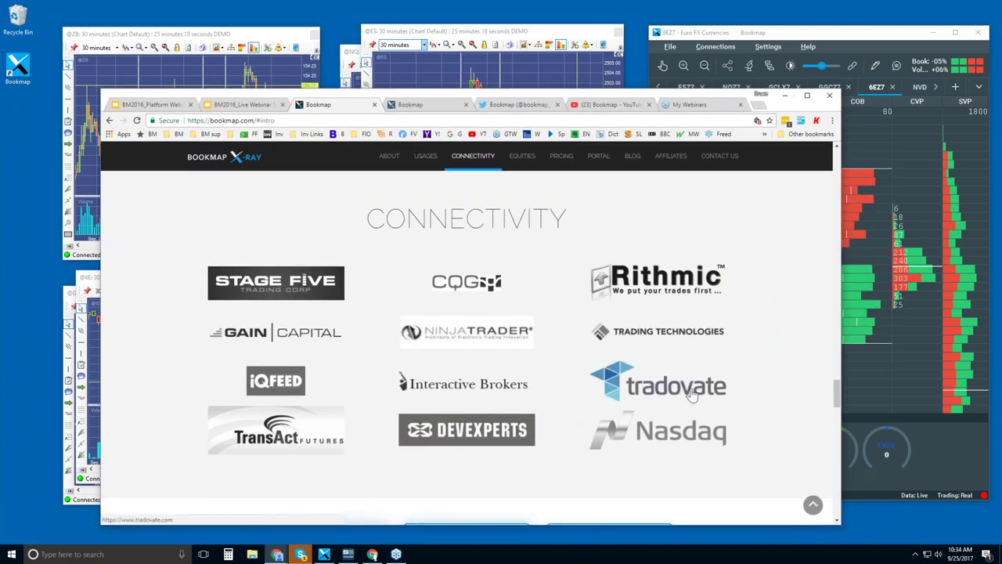
Review the pricing plans, highlighting the Advanced plan's features from one click trading to the Correlation Tracker.
scroll(640, 347, "down", 5)
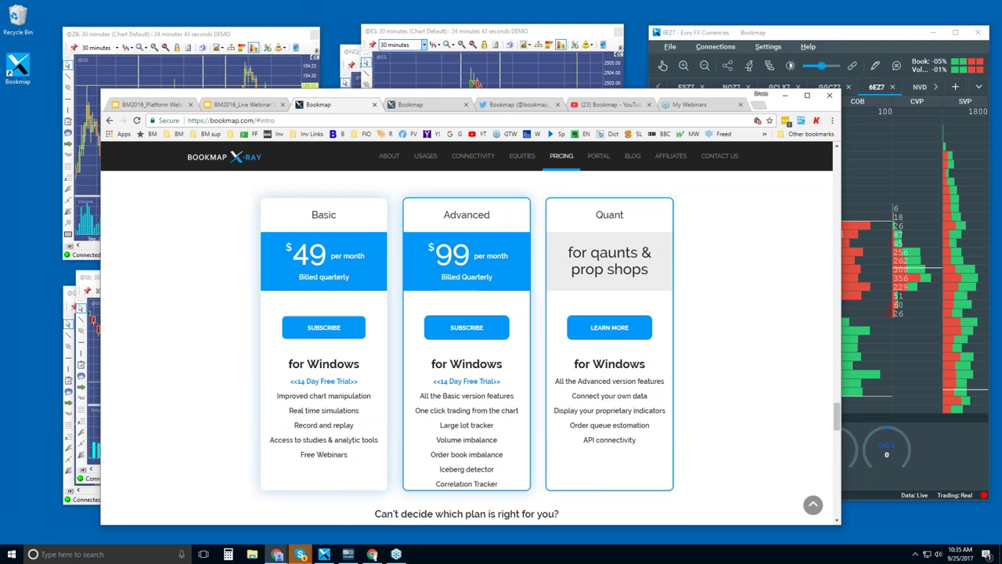
left_click_drag(423, 412, 519, 411)
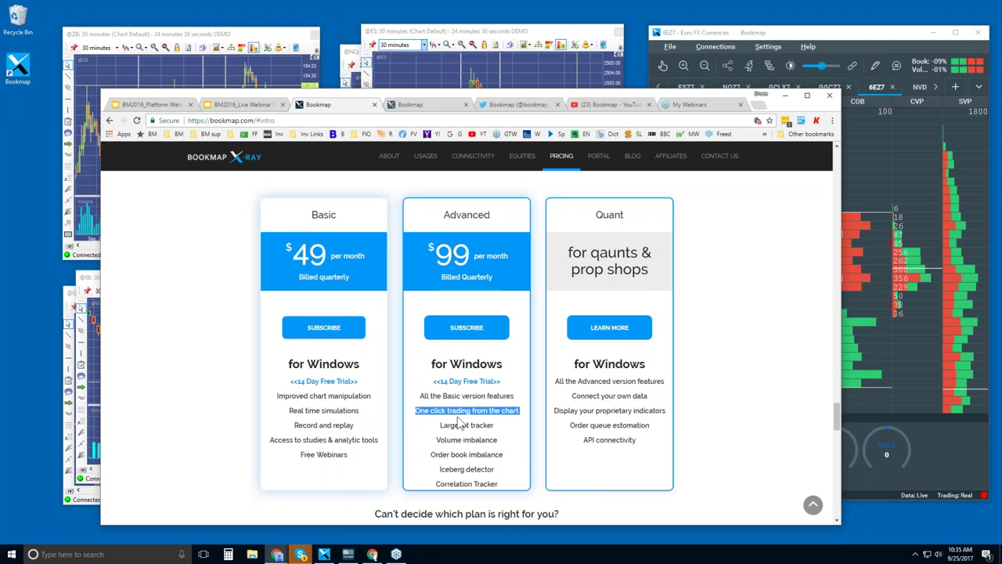
left_click_drag(447, 424, 478, 484)
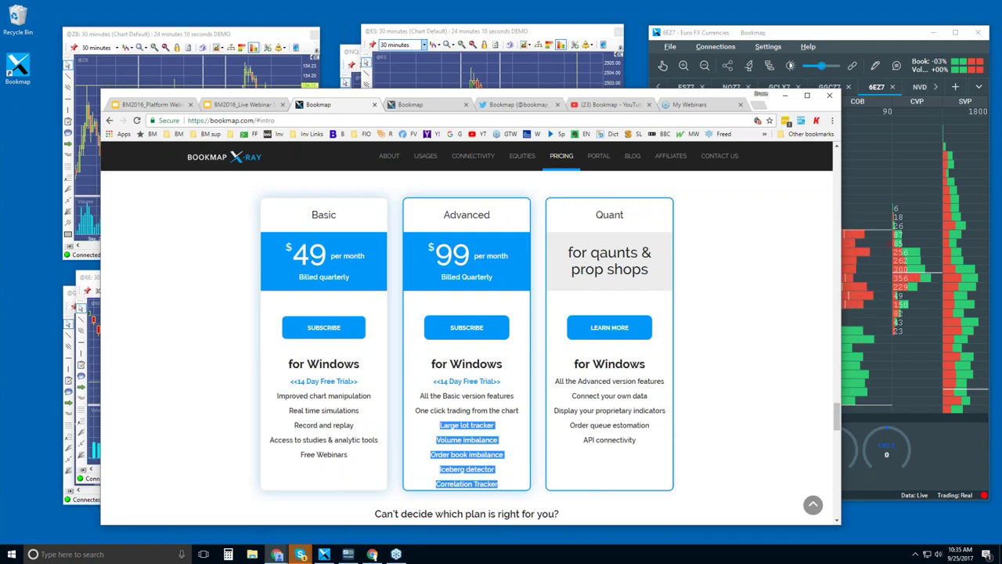
left_click(479, 441)
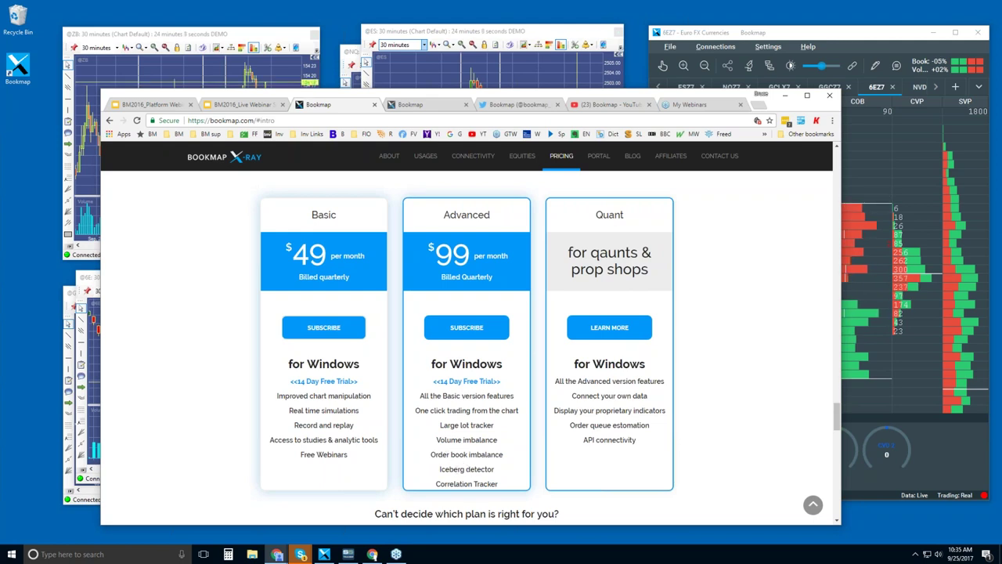
left_click_drag(458, 424, 494, 425)
left_click(458, 425)
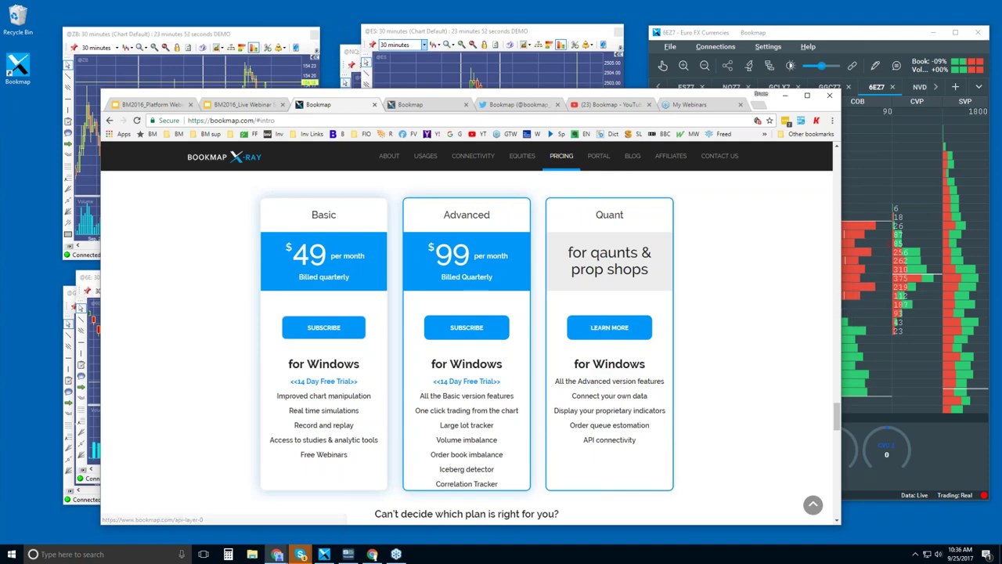
View Bookmap's Twitter profile and bring up its YouTube channel.
left_click(512, 106)
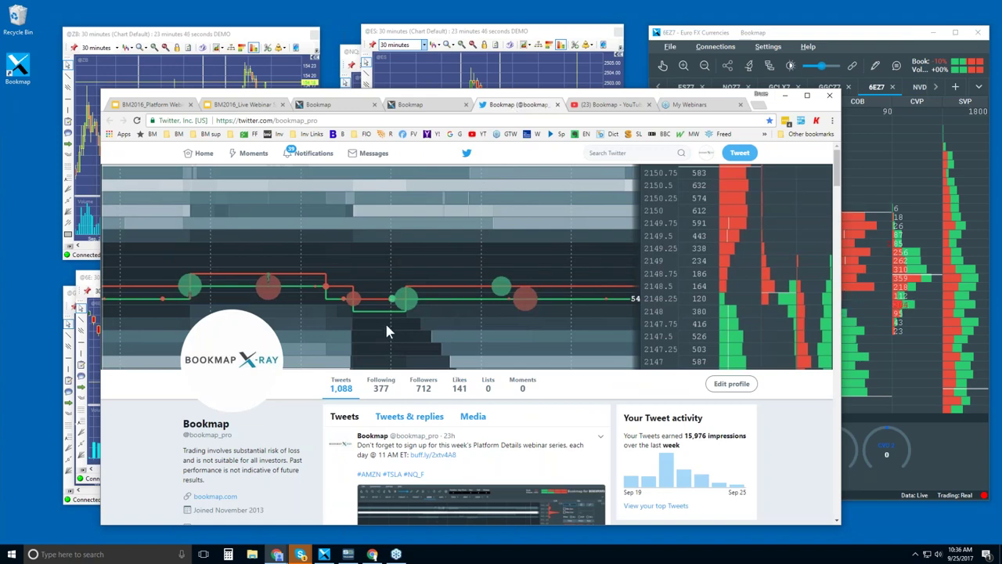
scroll(387, 333, "down", 1)
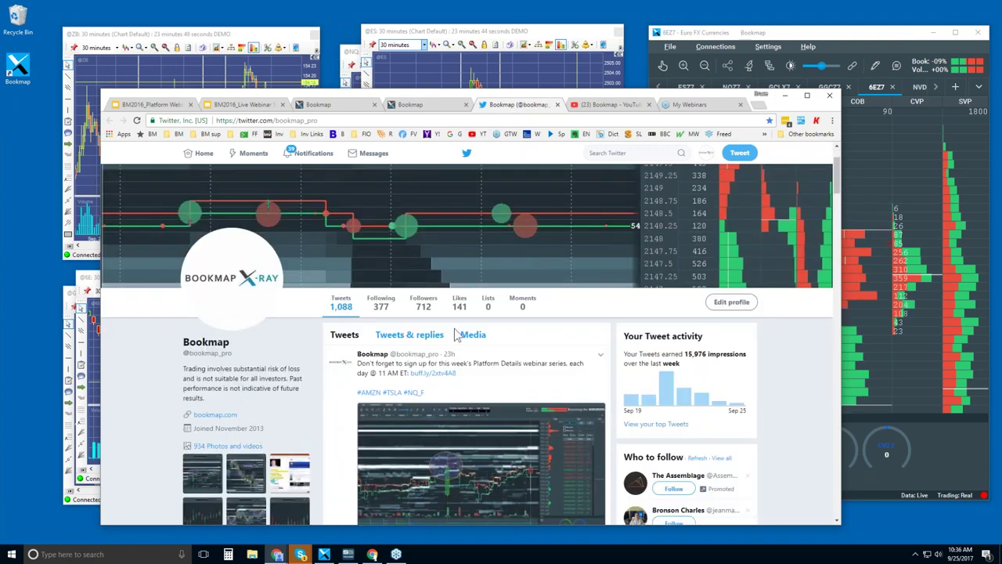
left_click(620, 104)
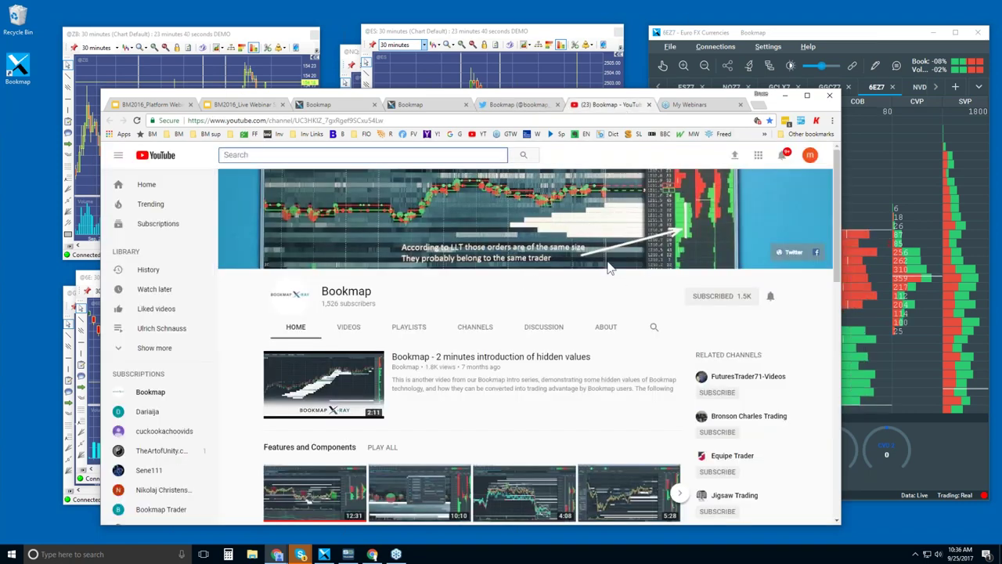
left_click_drag(564, 91, 565, 58)
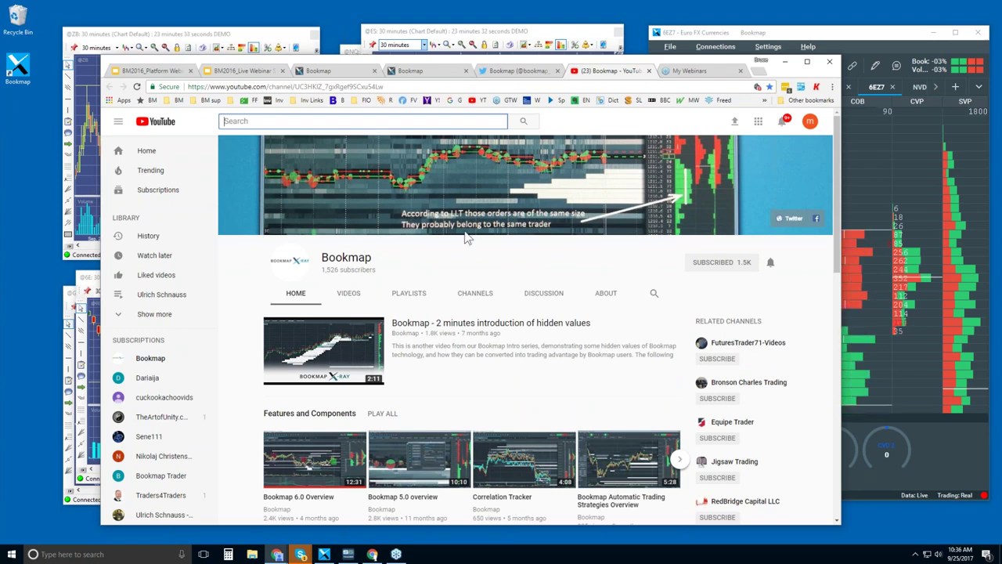
Browse the Features and Components videos on the Bookmap YouTube channel and return to the start of the playlist.
scroll(466, 238, "down", 1)
key("/")
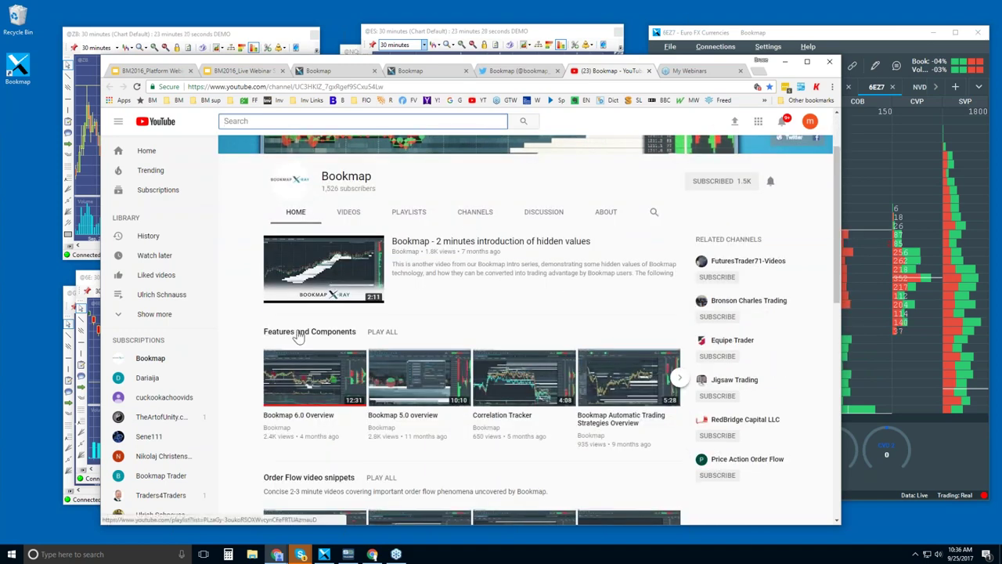
scroll(306, 339, "up", 1)
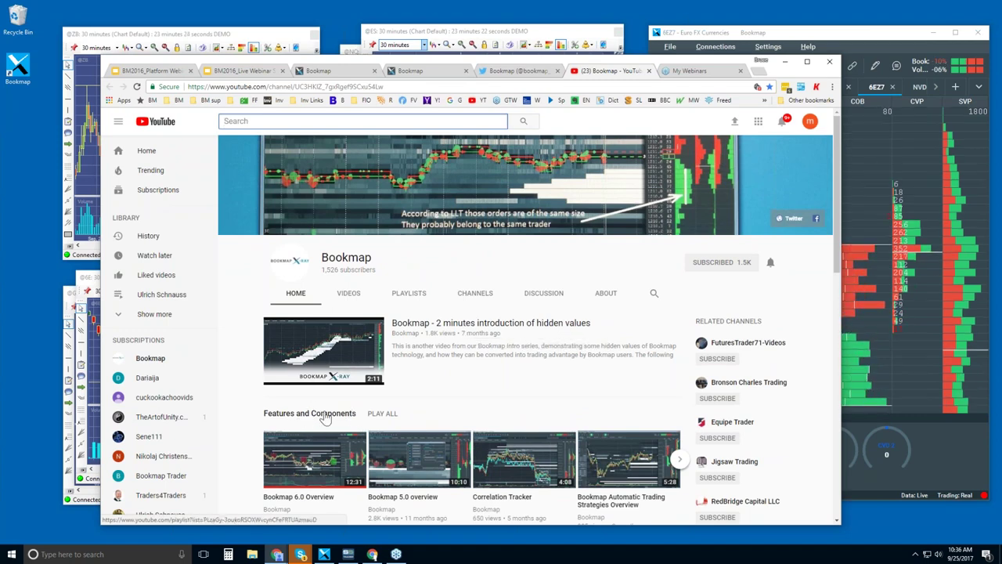
scroll(328, 419, "down", 1)
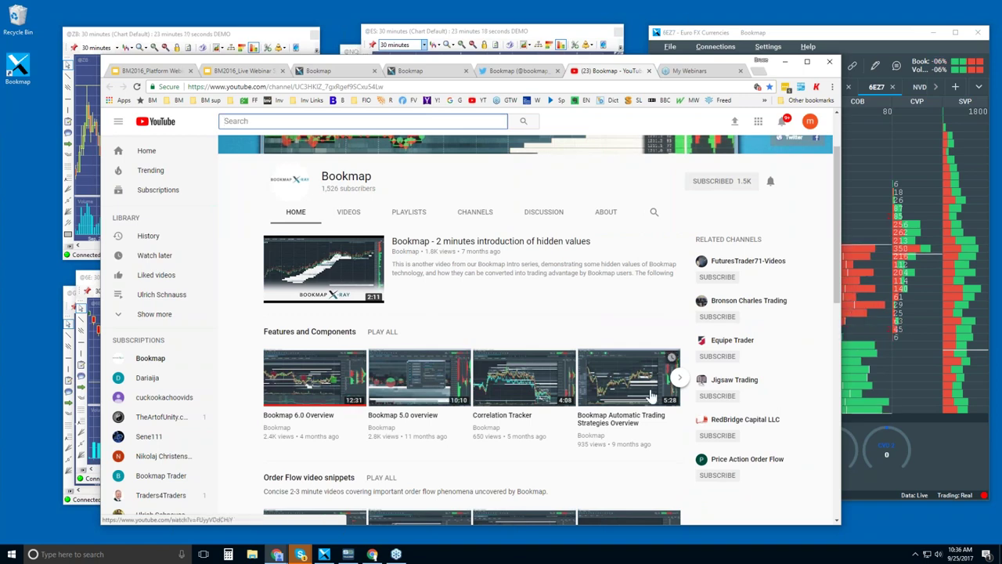
left_click(680, 382)
left_click(680, 382)
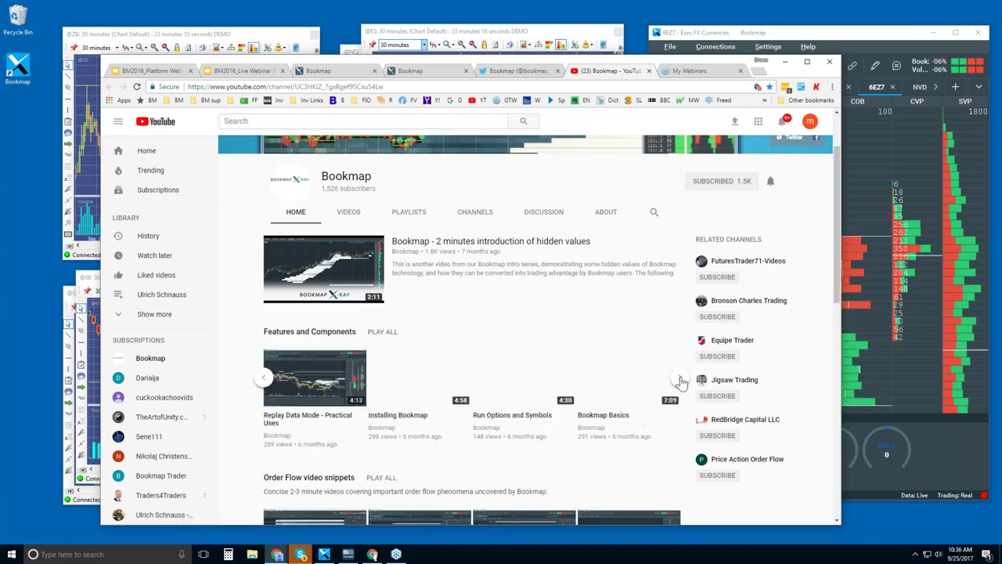
left_click(263, 378)
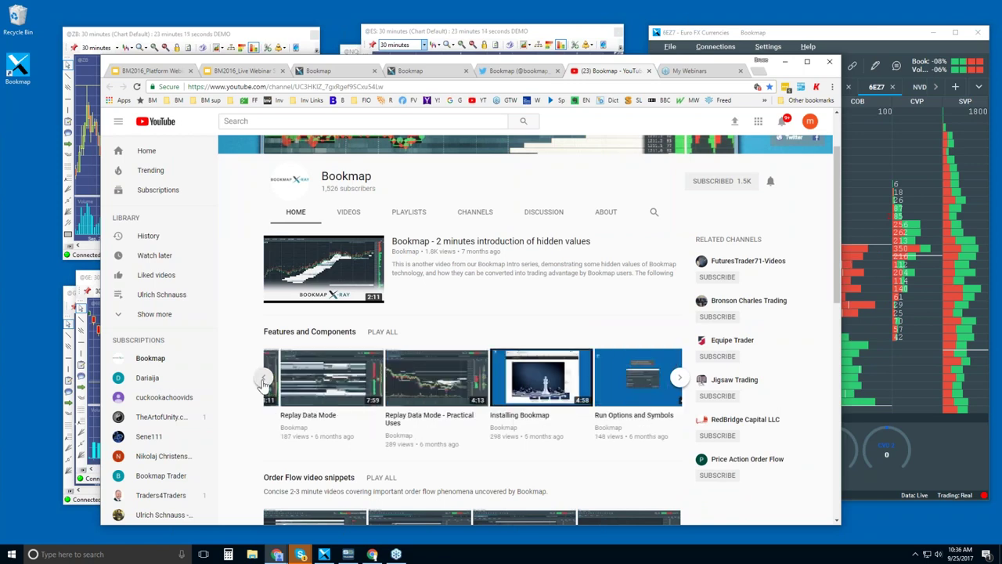
left_click(264, 379)
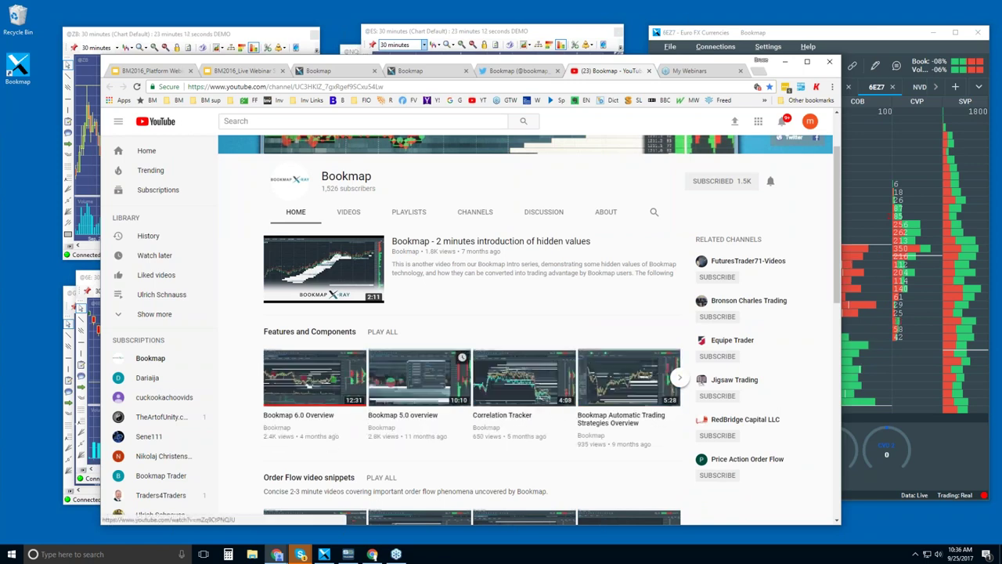
Look through the channel's Order Flow video snippets, Pro Trader Webinar Series, Selected Webinars and FuturesTrader71 playlists.
scroll(352, 389, "down", 2)
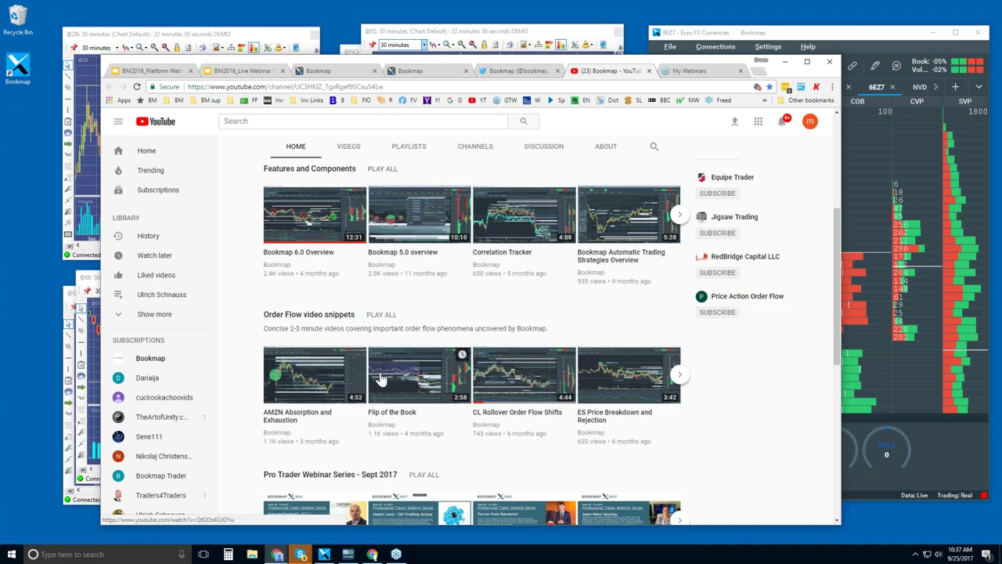
scroll(380, 380, "down", 2)
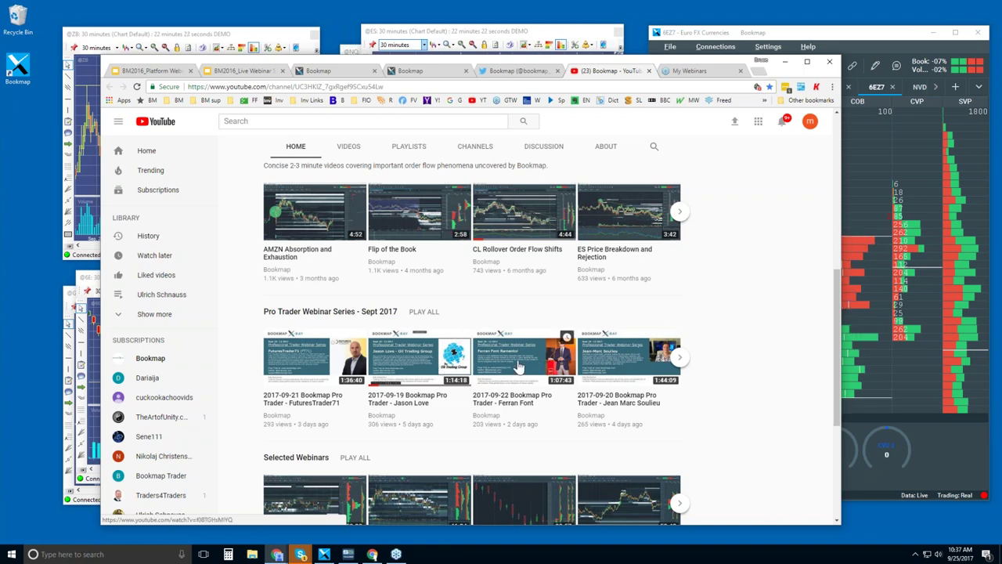
scroll(518, 366, "down", 2)
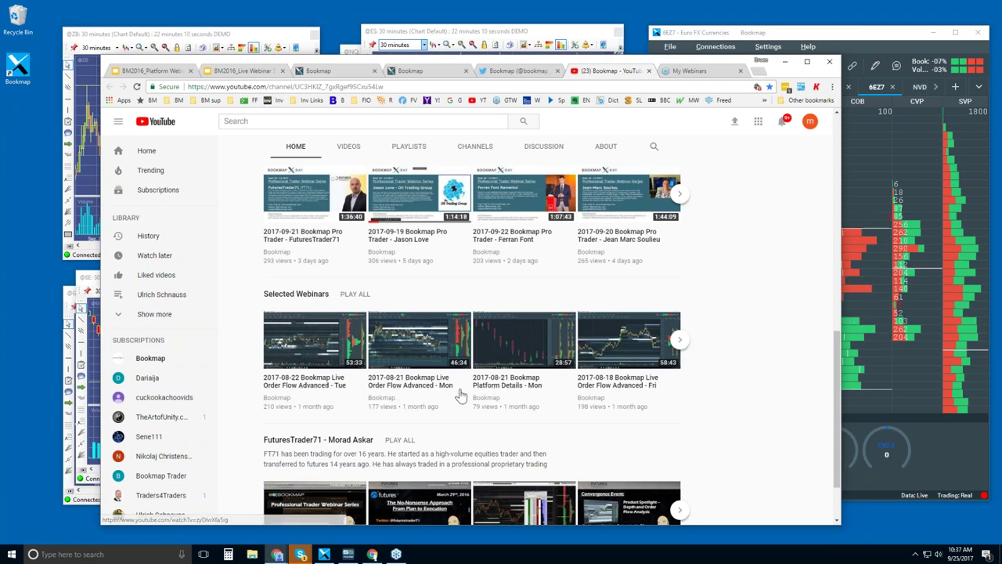
scroll(316, 368, "down", 2)
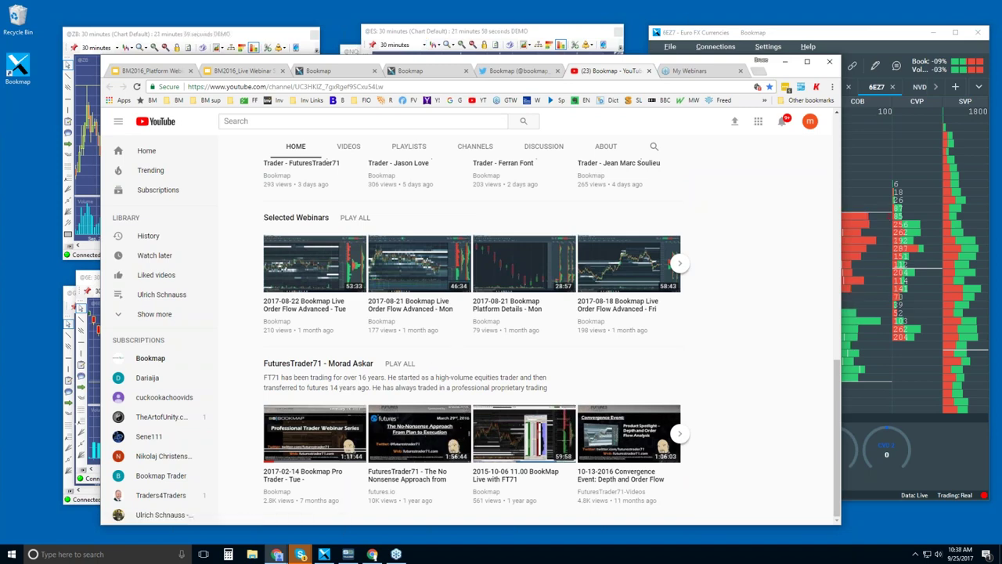
Switch to the Bookmap platform, maximize its window and zoom the 6EZ7 chart out to about 08:30.
double_click(811, 32)
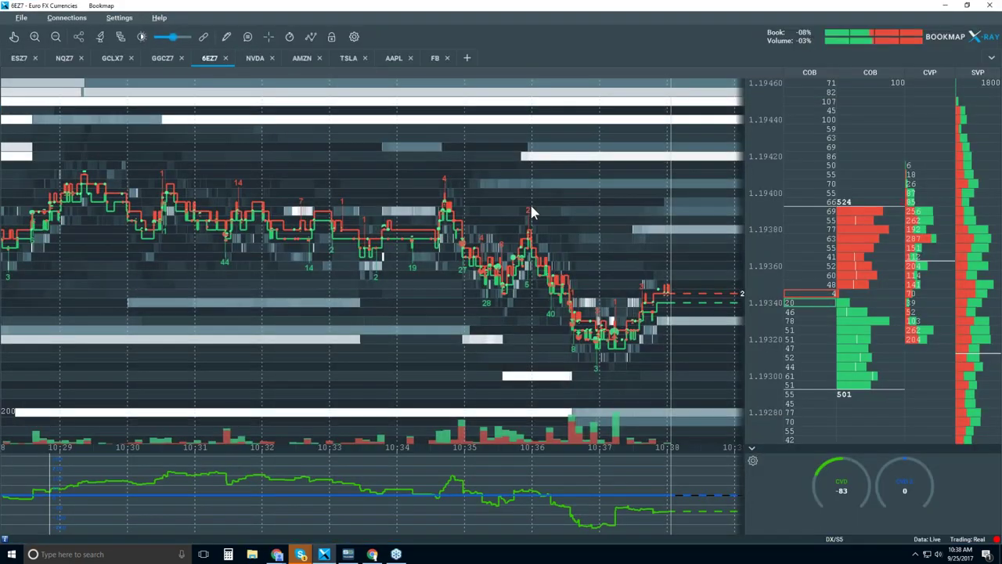
scroll(476, 239, "down", 10)
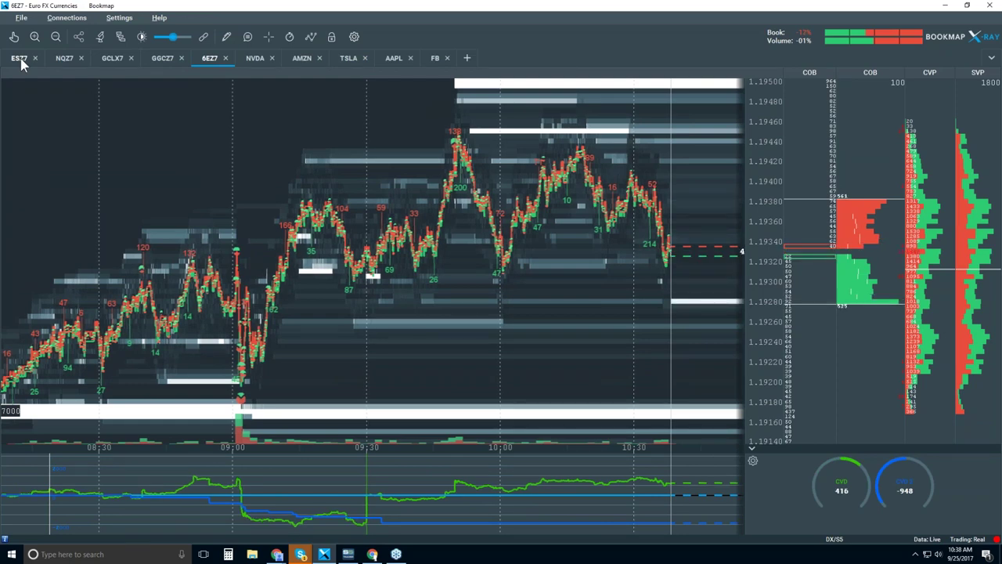
Show the ESZ7 E-Mini S&P chart zoomed out to cover trading since before 08:30.
left_click(19, 59)
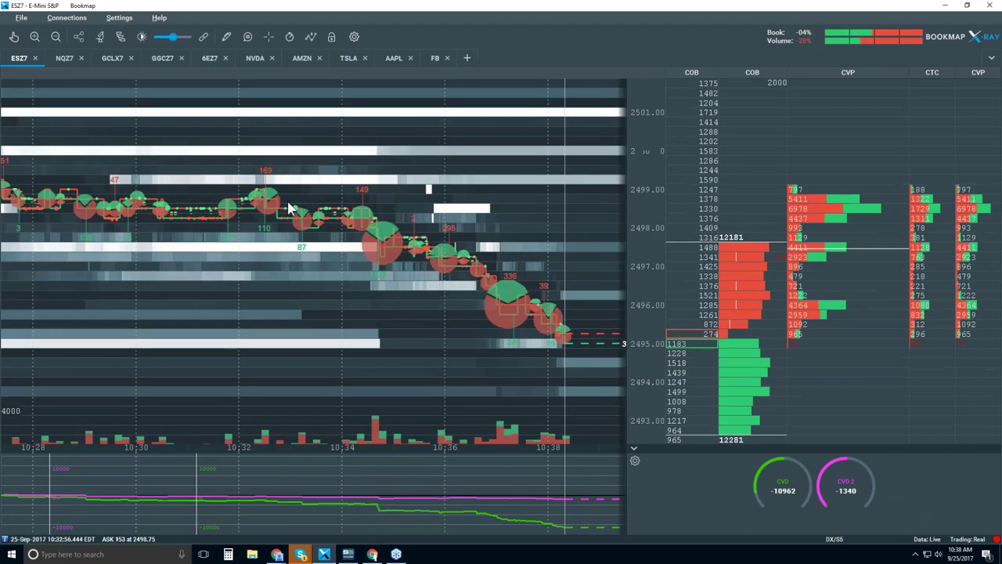
scroll(288, 208, "down", 5)
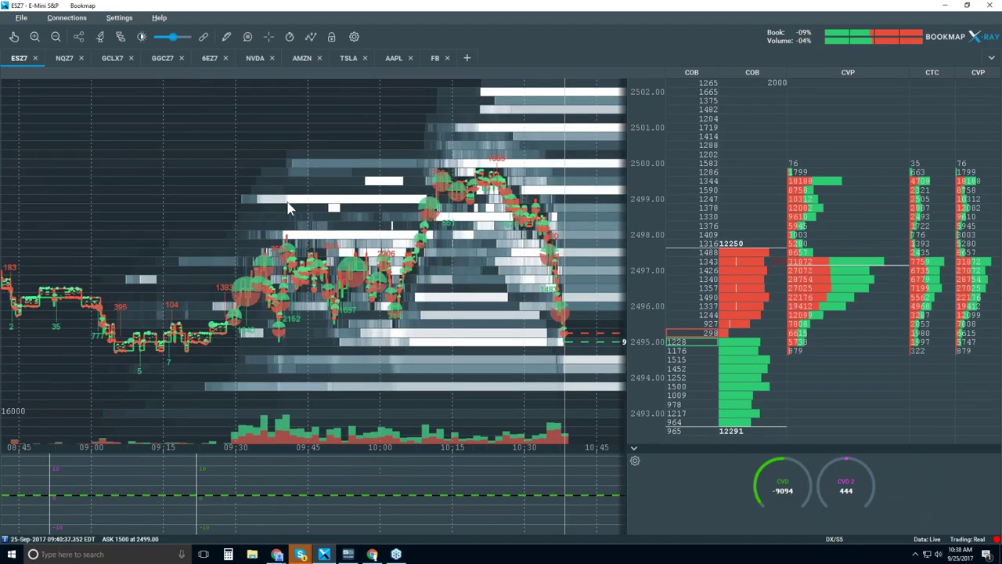
scroll(287, 207, "down", 3)
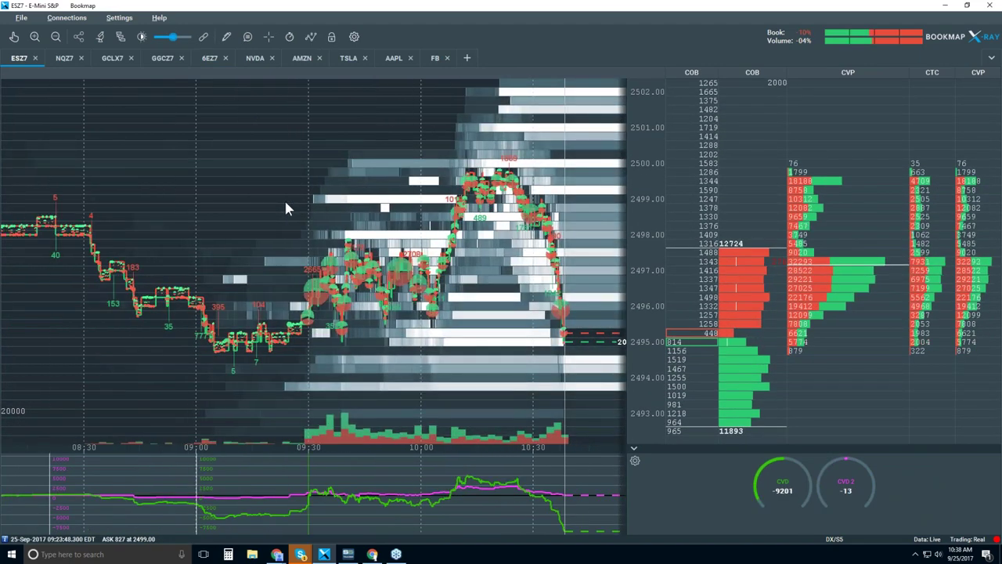
Show the GCLX7 Crude Oil chart zoomed out to cover trading since before 08:30.
left_click(115, 62)
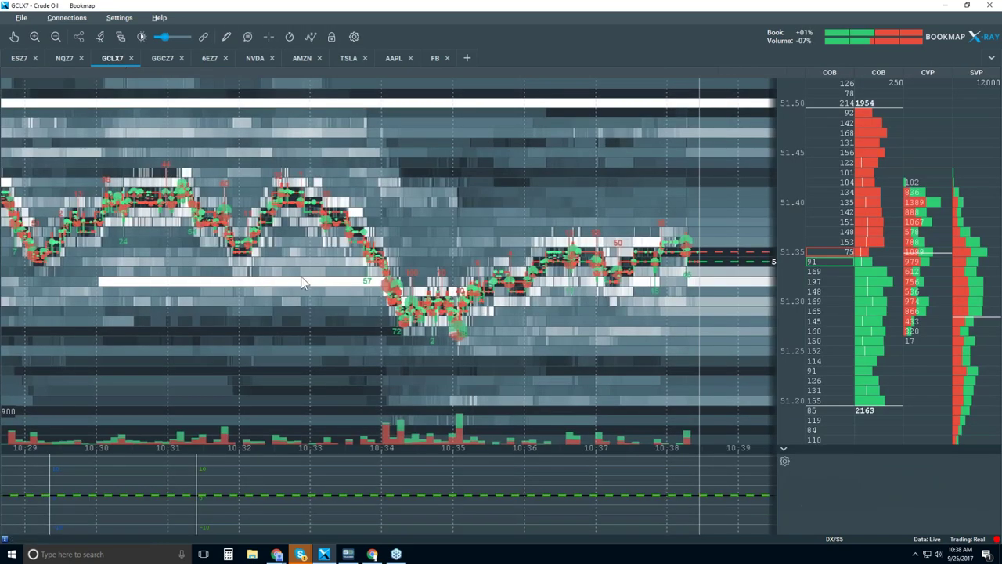
scroll(304, 282, "down", 4)
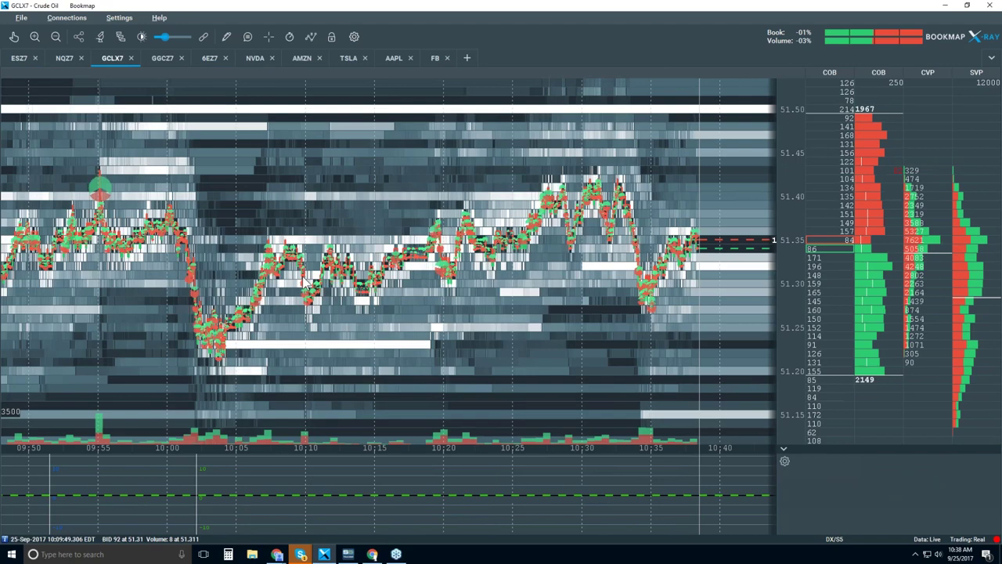
scroll(306, 283, "down", 5)
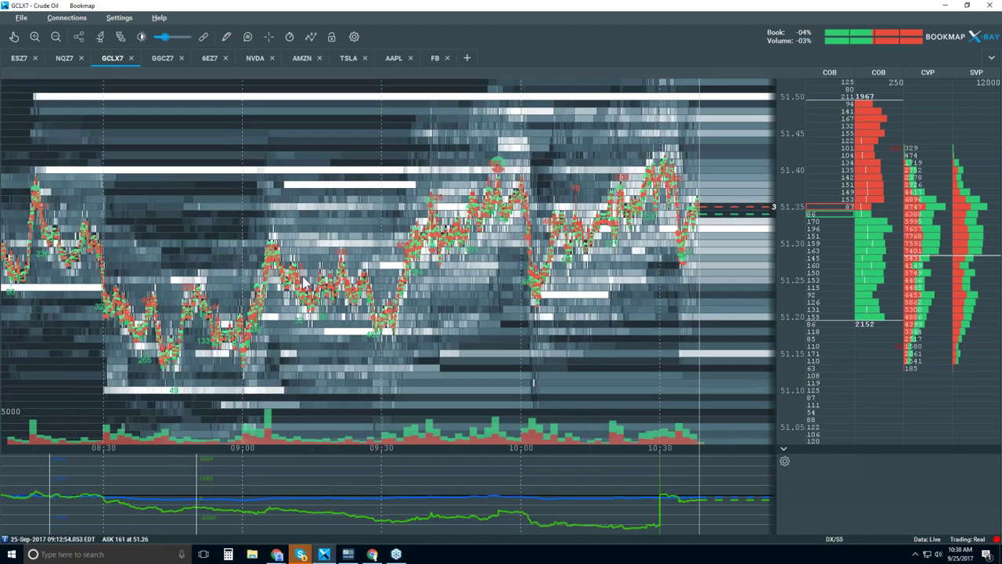
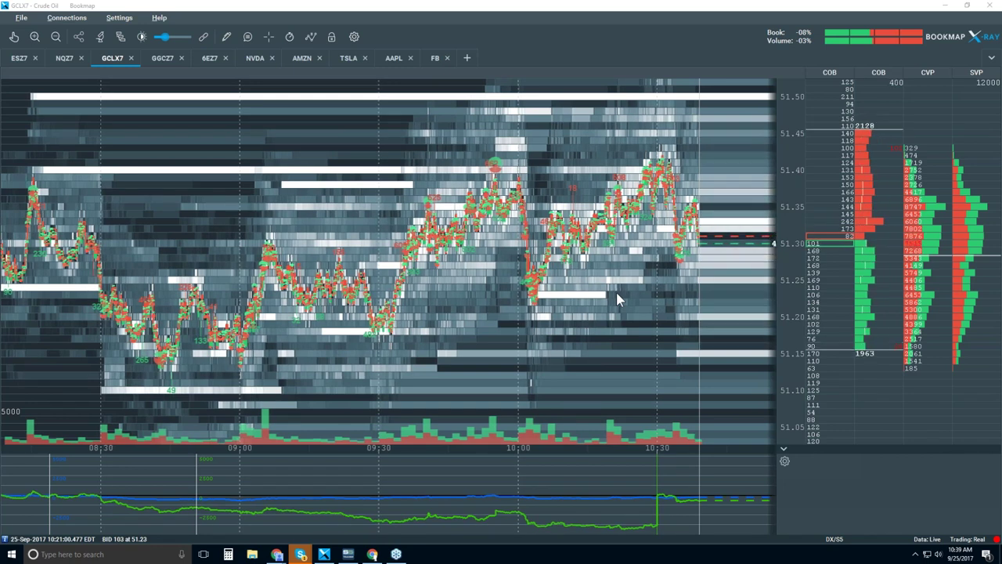
Collapse the indicator pane below the Crude Oil chart and turn off Volume Dots, Best Bid/Ask, Indicators, Heatmap and Extended.
left_click(784, 453)
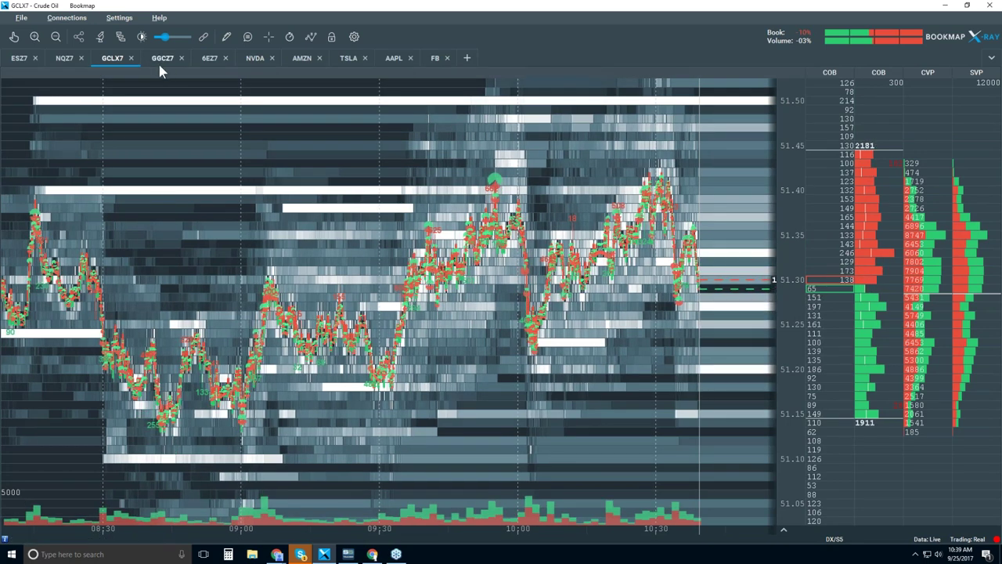
left_click(312, 38)
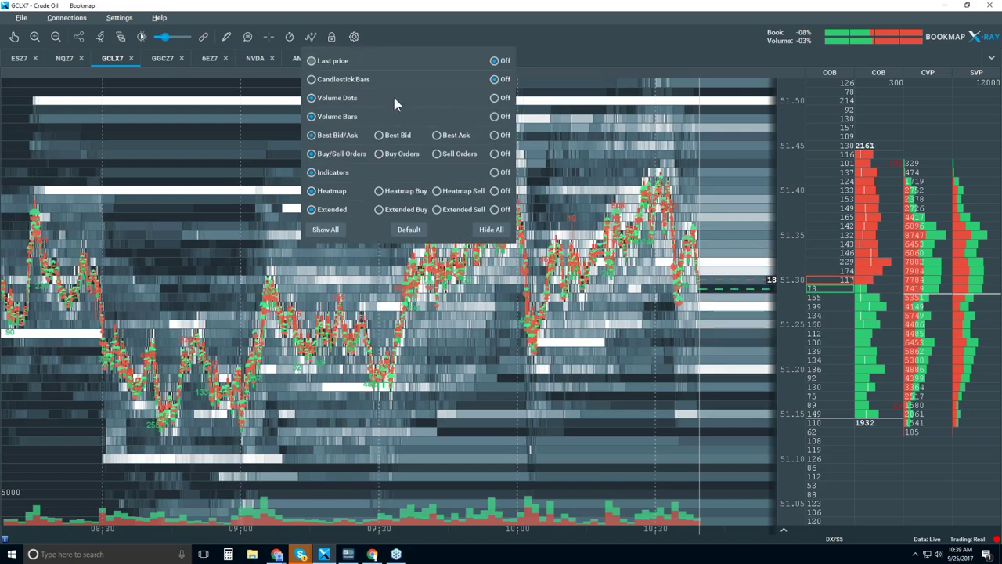
left_click(495, 98)
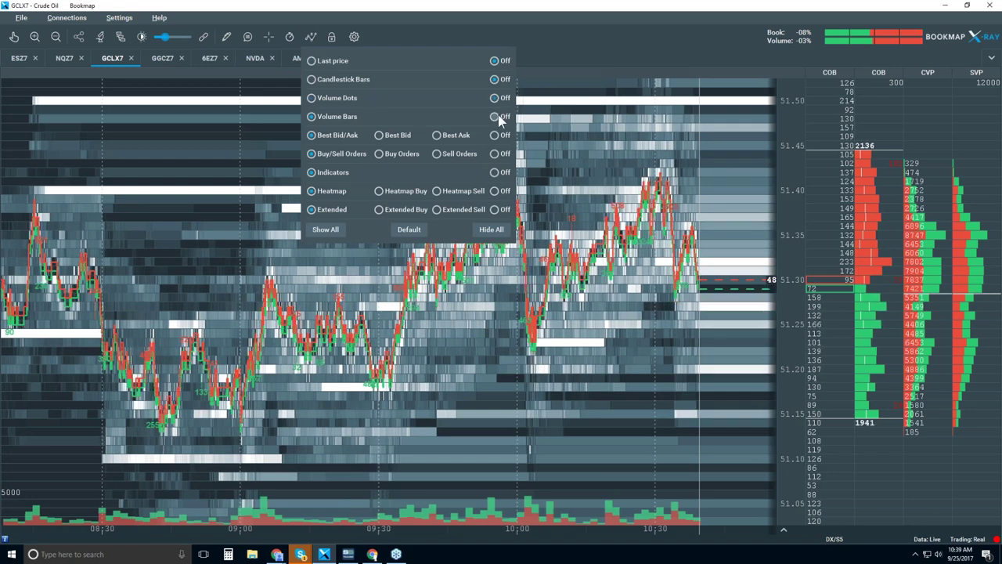
left_click(495, 135)
left_click(495, 172)
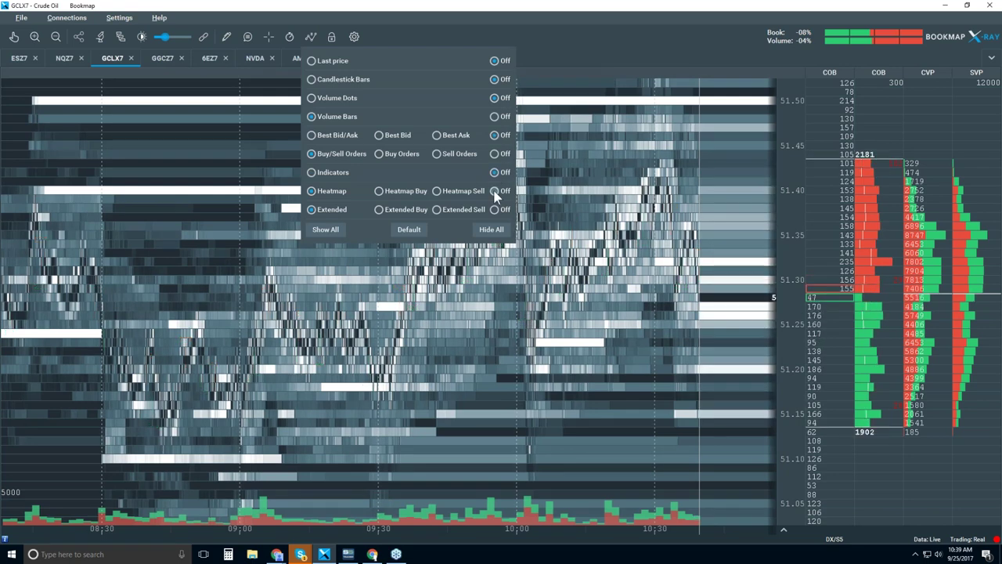
left_click(495, 190)
left_click(495, 209)
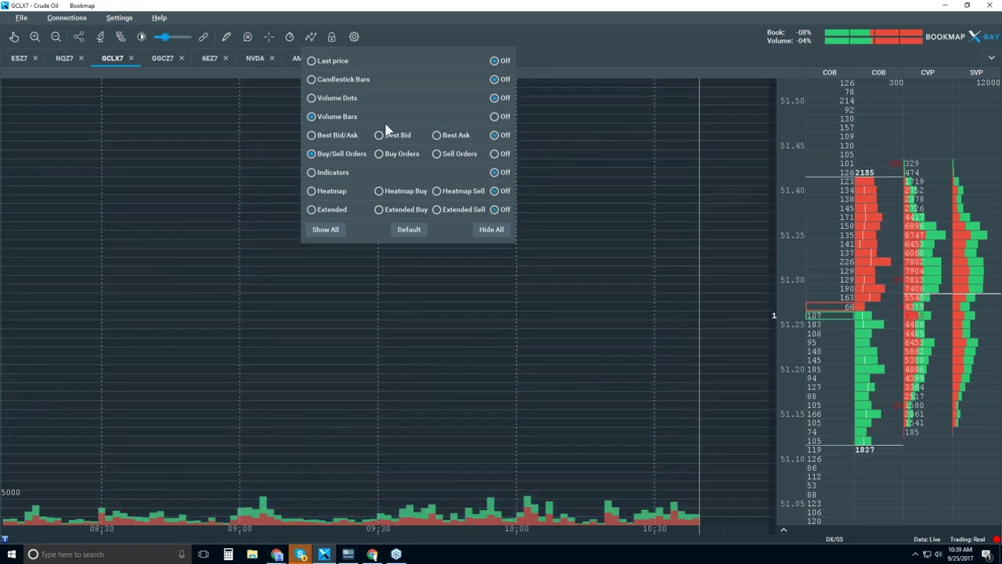
Display Candlestick Bars on the Crude Oil chart and set their interval to 5 min.
left_click(312, 79)
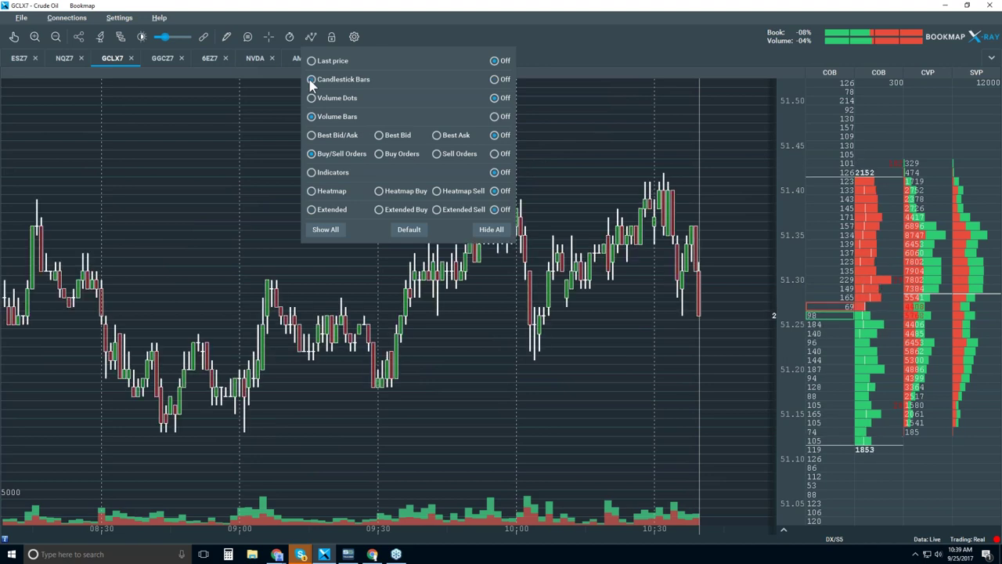
left_click(240, 135)
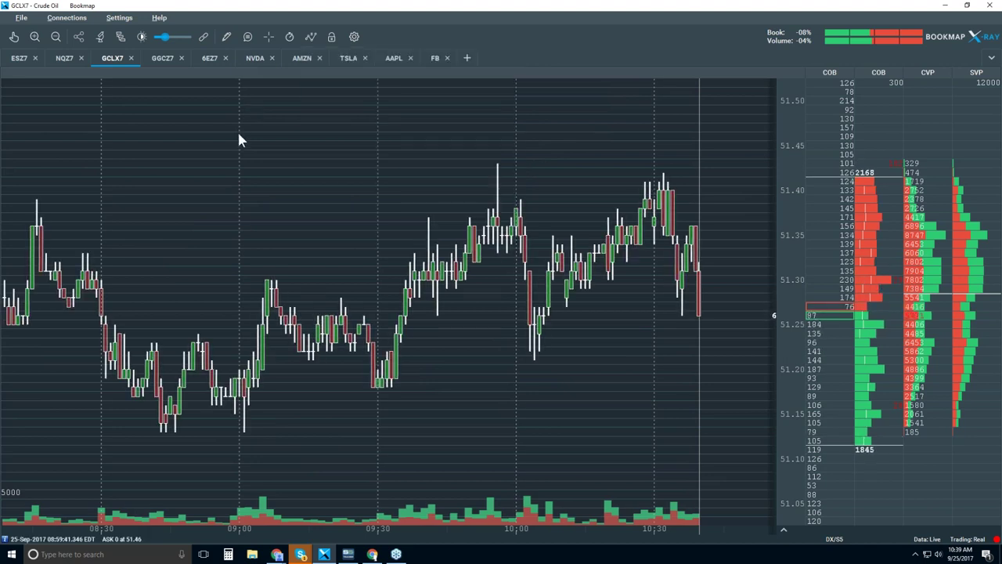
left_click(98, 37)
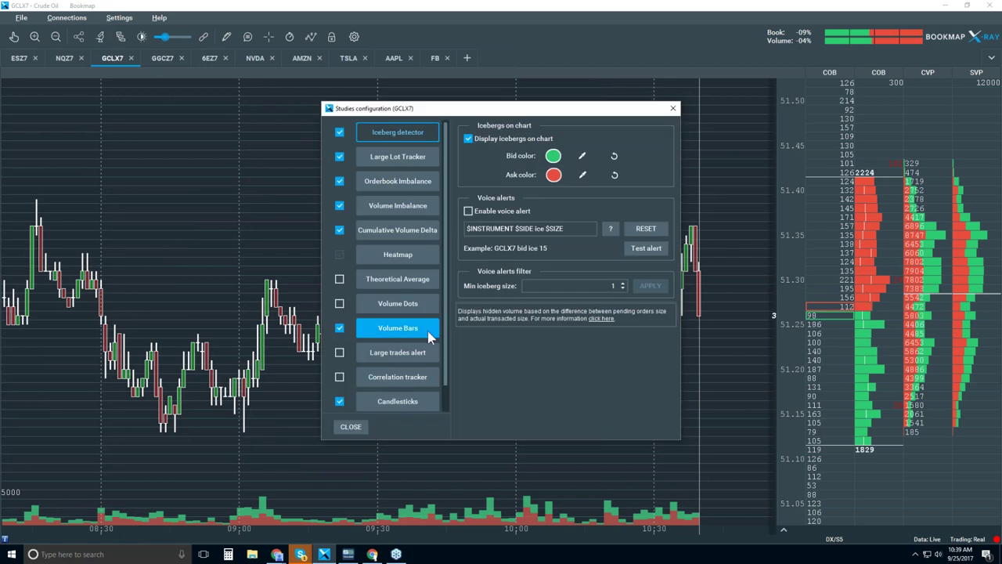
left_click(404, 397)
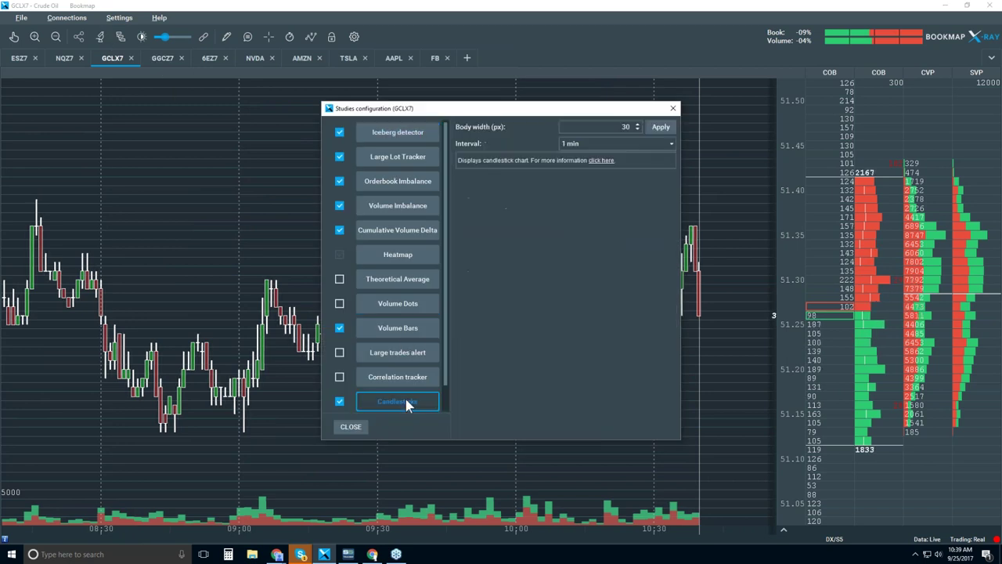
left_click(670, 143)
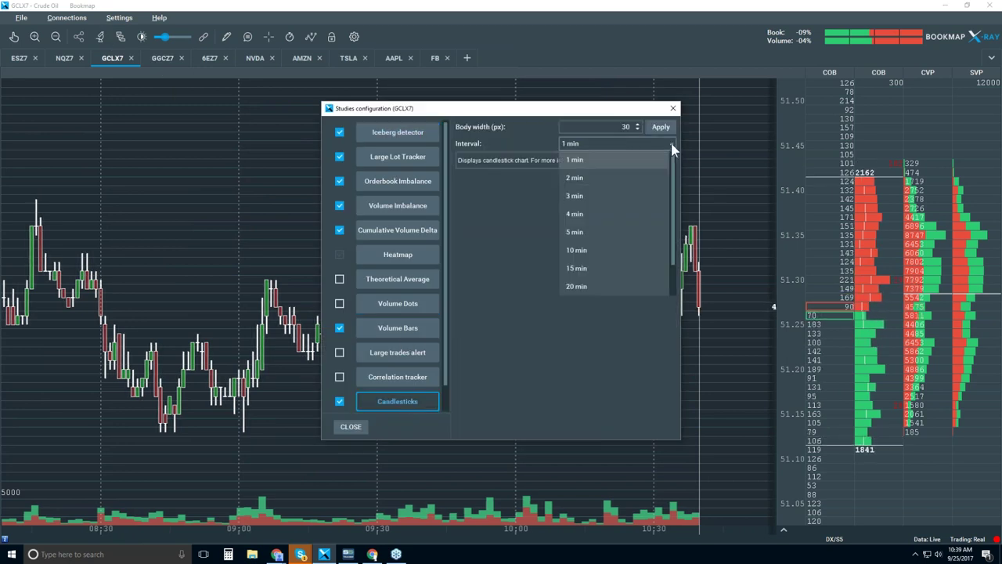
left_click(598, 229)
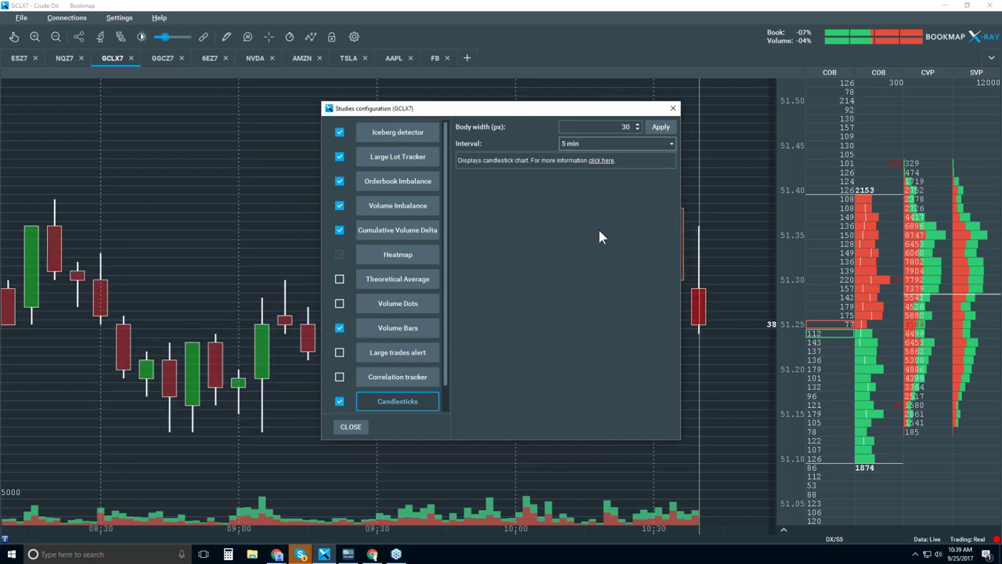
left_click(673, 109)
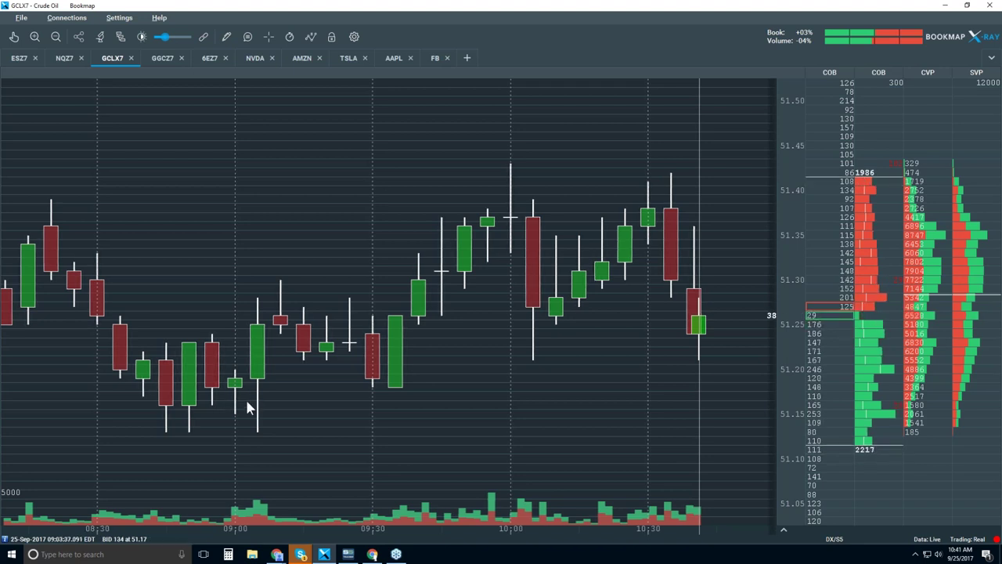
Overlay the Best Bid/Ask lines on the Crude Oil candlesticks.
left_click(310, 38)
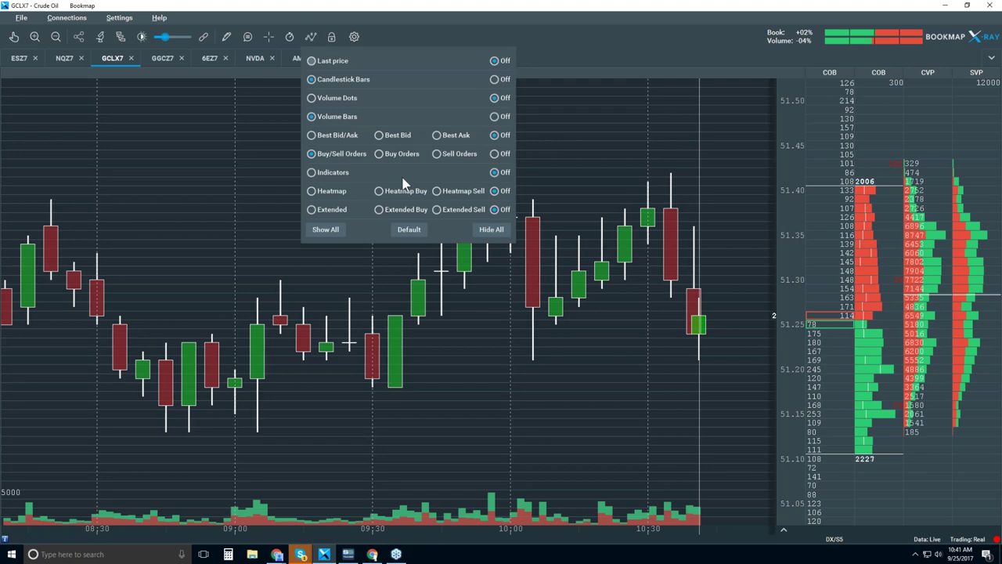
left_click(312, 135)
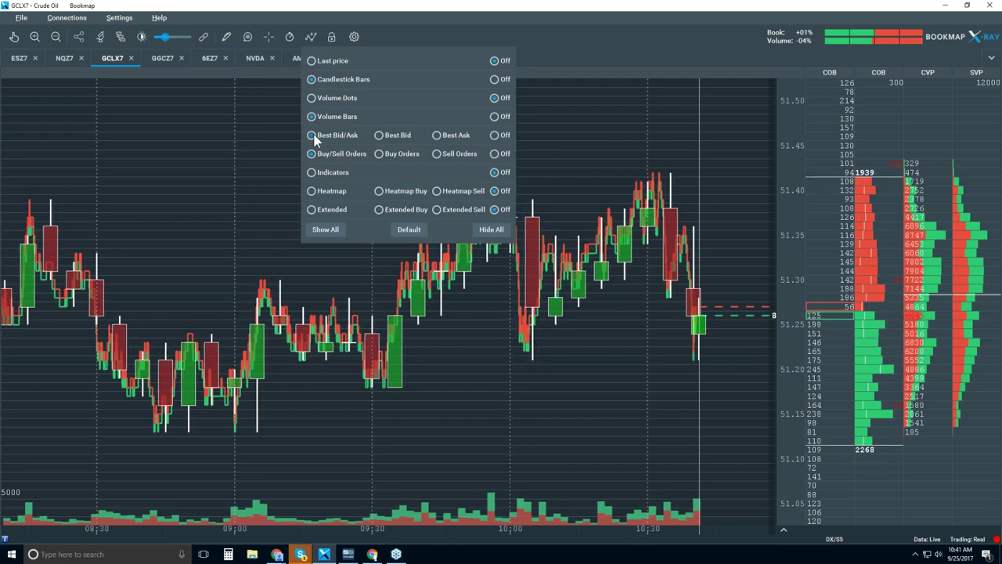
left_click(260, 149)
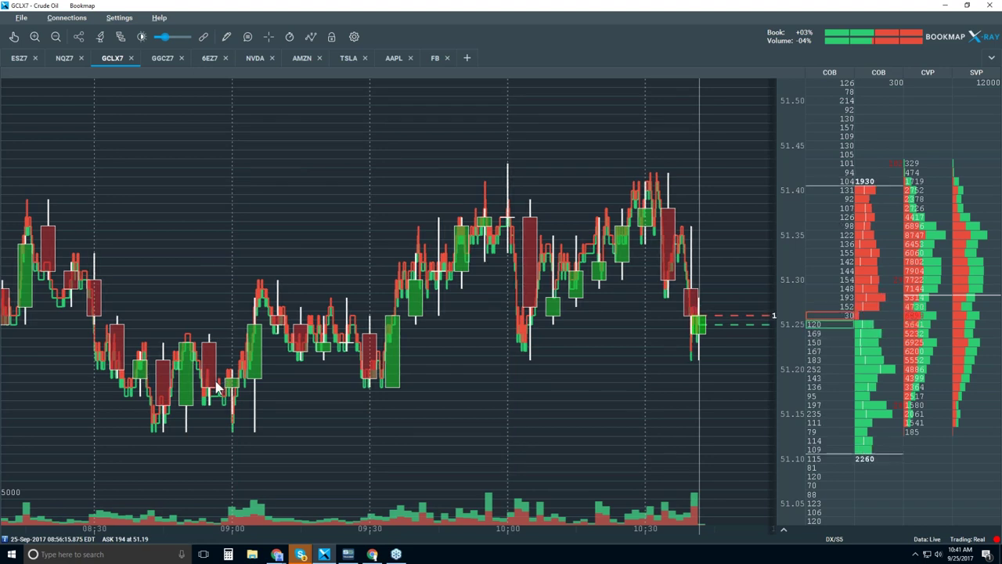
Examine the bid and ask movement inside the 5-minute candles around 09:00 to 09:05 and in the preceding candles from 08:35.
left_click(13, 39)
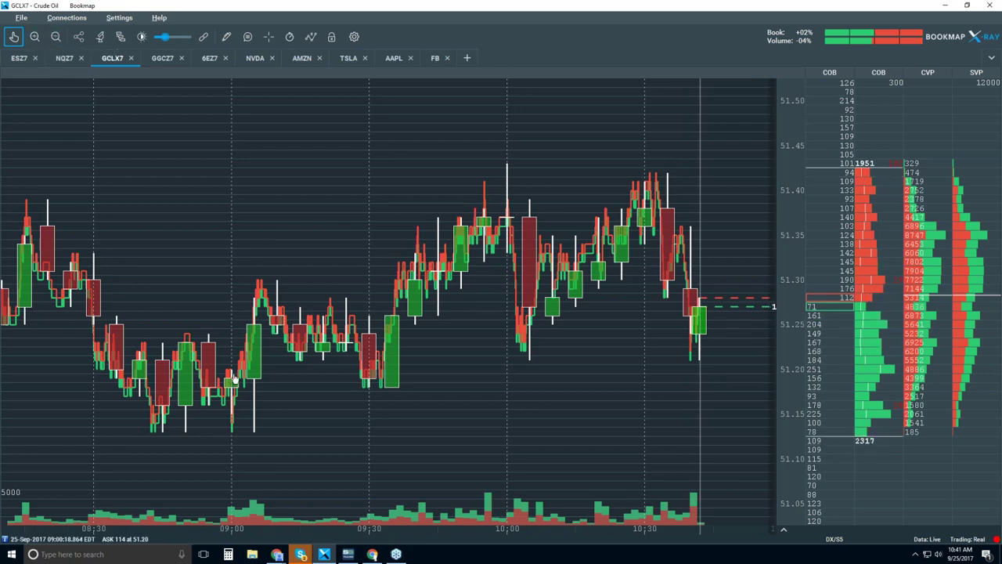
scroll(234, 379, "up", 2)
scroll(239, 364, "up", 5)
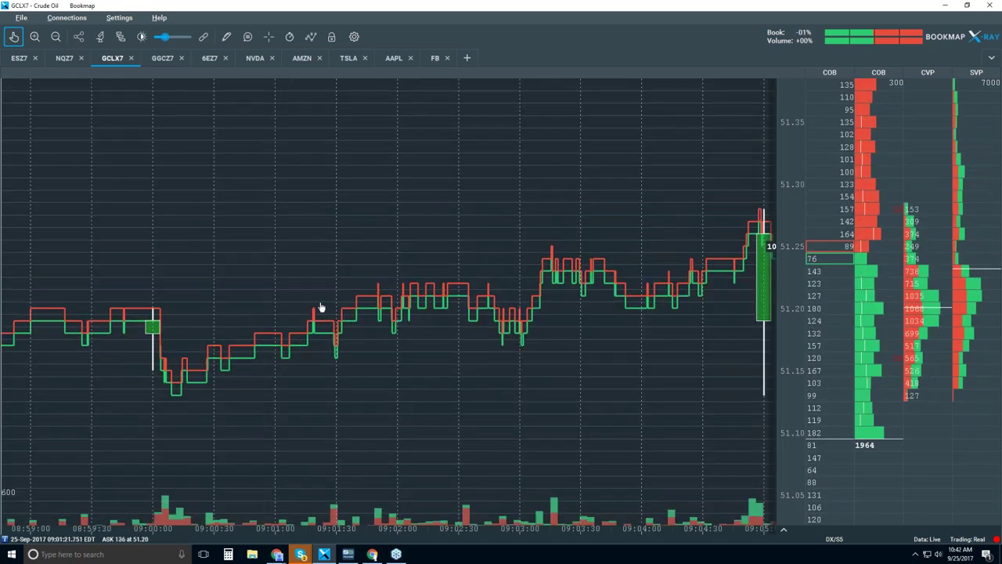
scroll(320, 307, "down", 1)
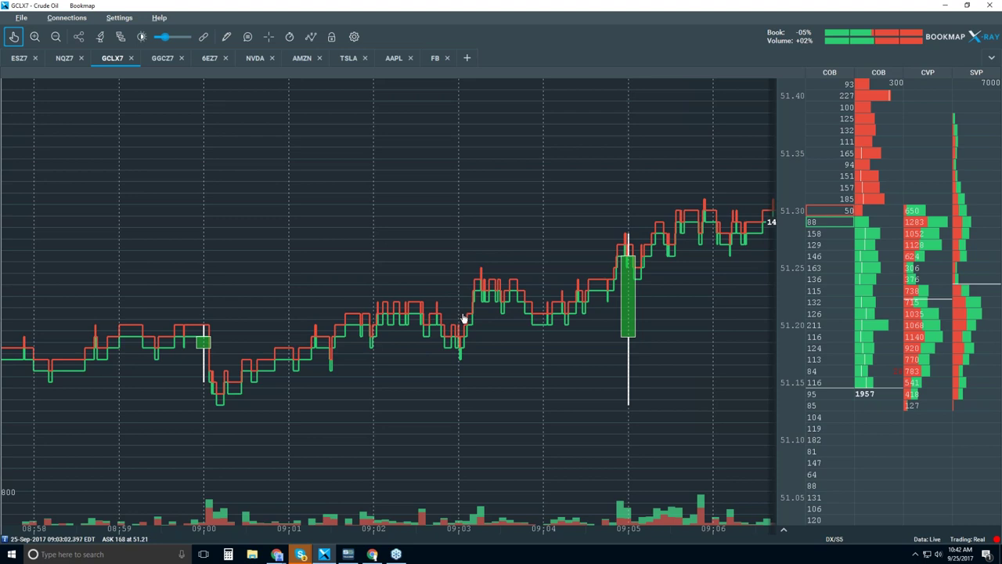
left_click_drag(443, 243, 466, 243)
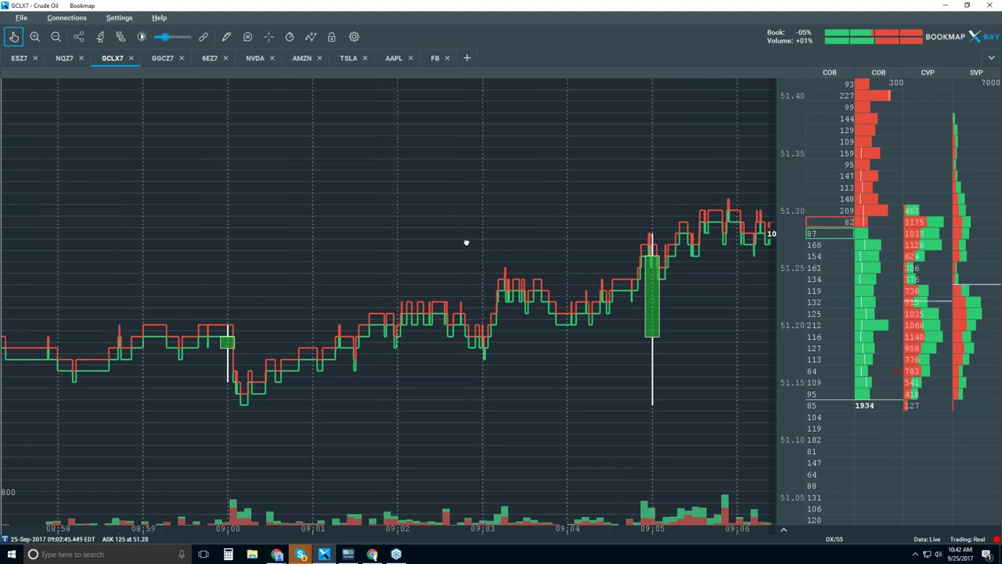
scroll(475, 284, "down", 2)
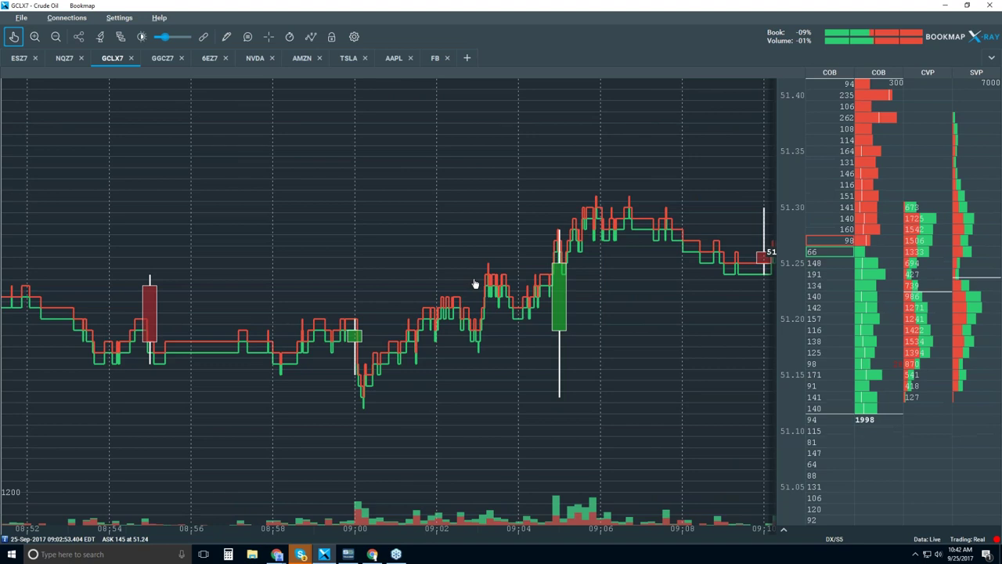
scroll(475, 284, "down", 2)
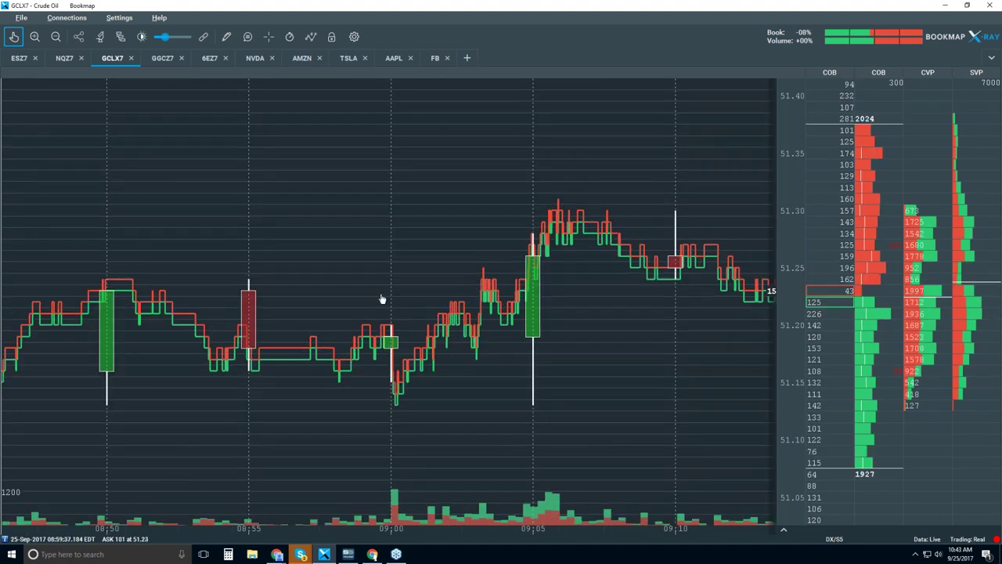
left_click_drag(397, 284, 496, 279)
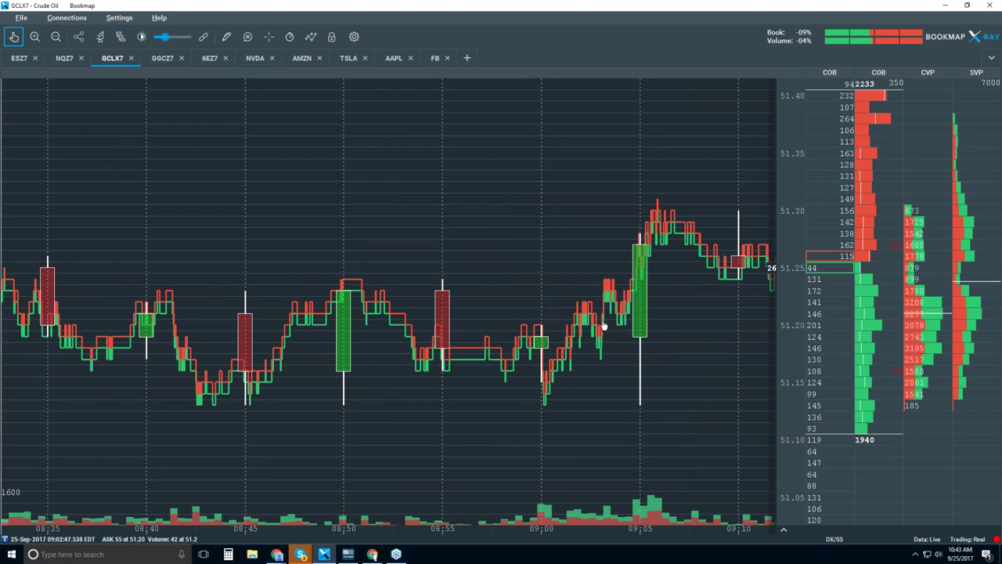
Add Volume Dots to the Crude Oil chart.
left_click(310, 39)
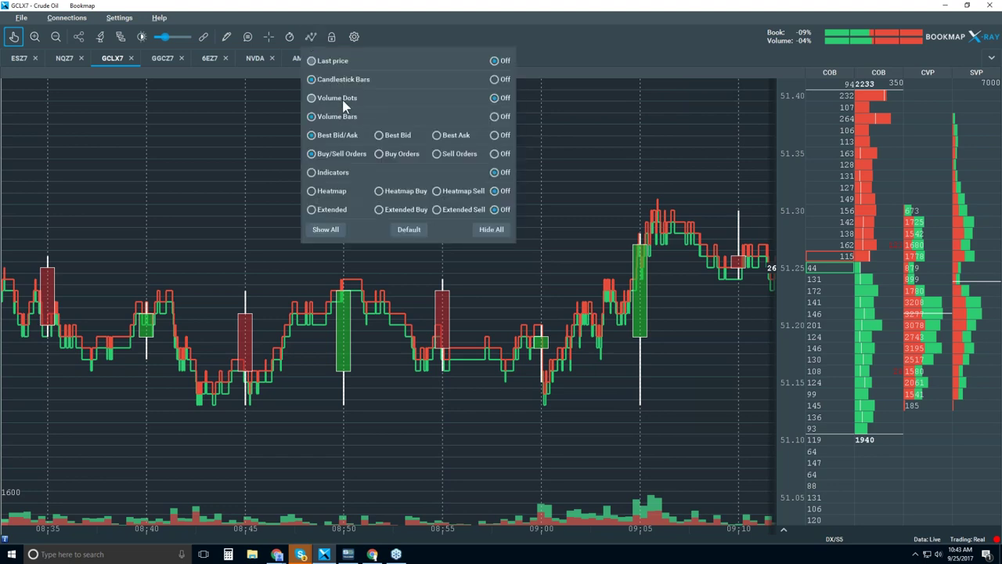
left_click(342, 101)
left_click(590, 170)
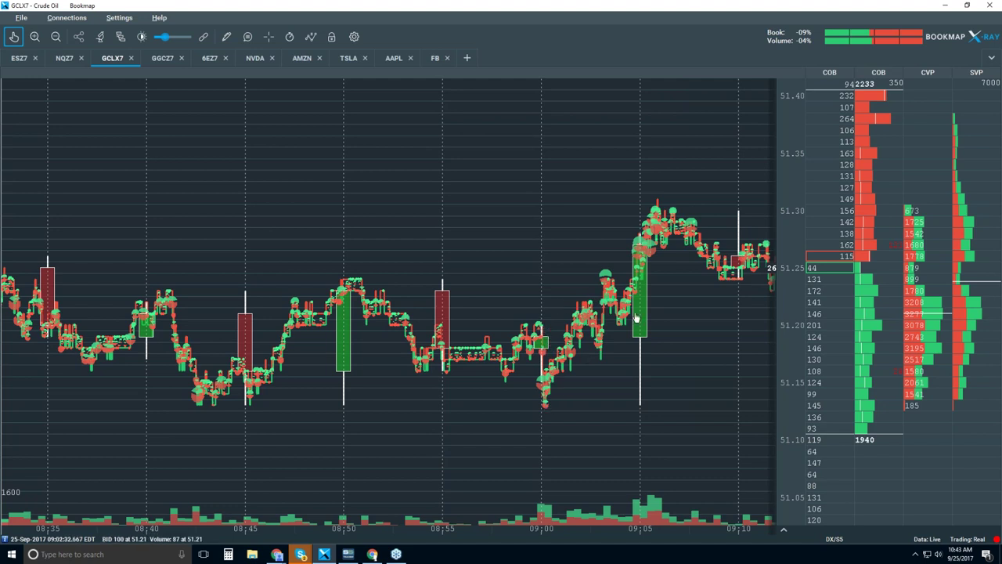
Examine the volume dots around the 09:05 candle and the price high just after it.
scroll(611, 325, "up", 2)
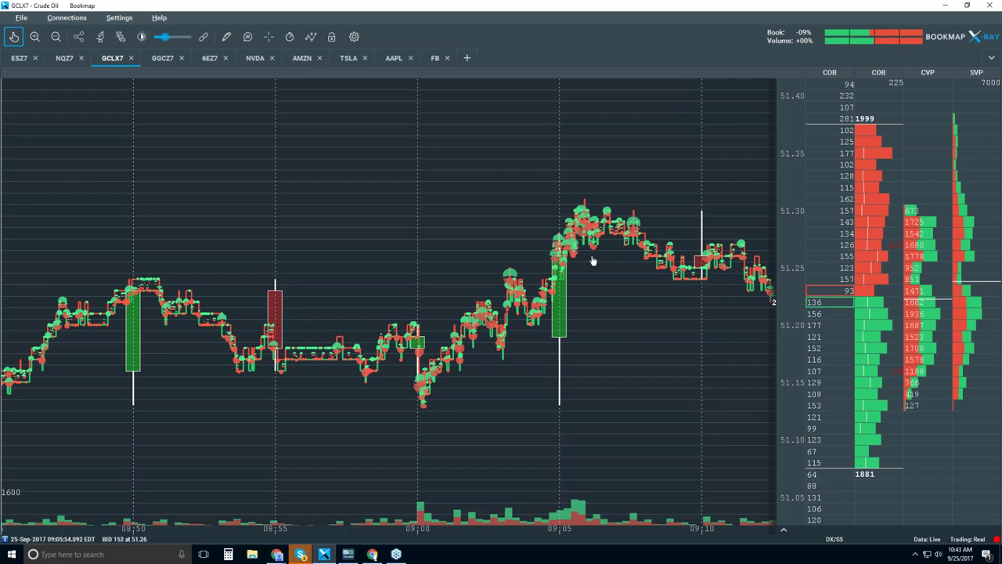
scroll(598, 231, "up", 3)
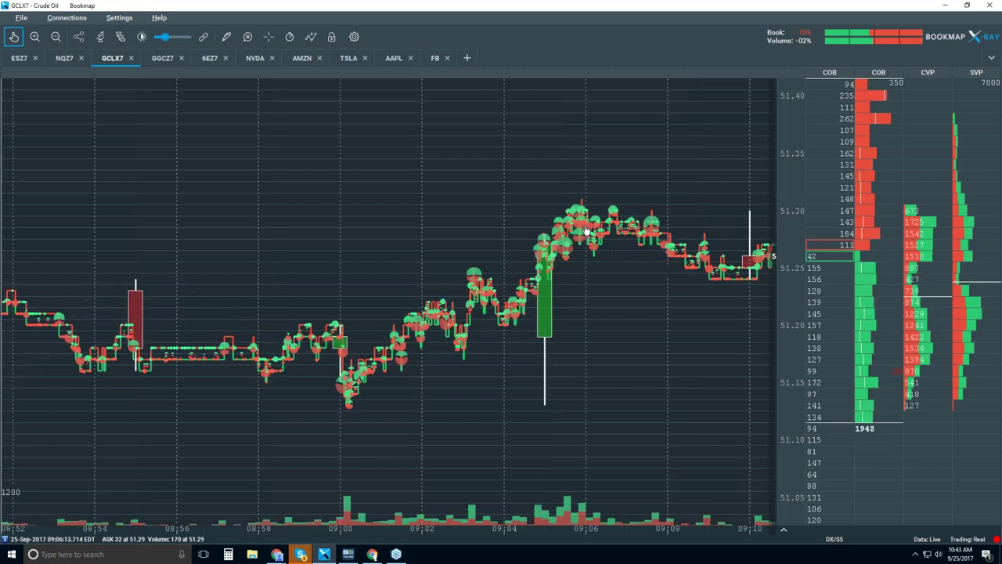
scroll(509, 200, "up", 2)
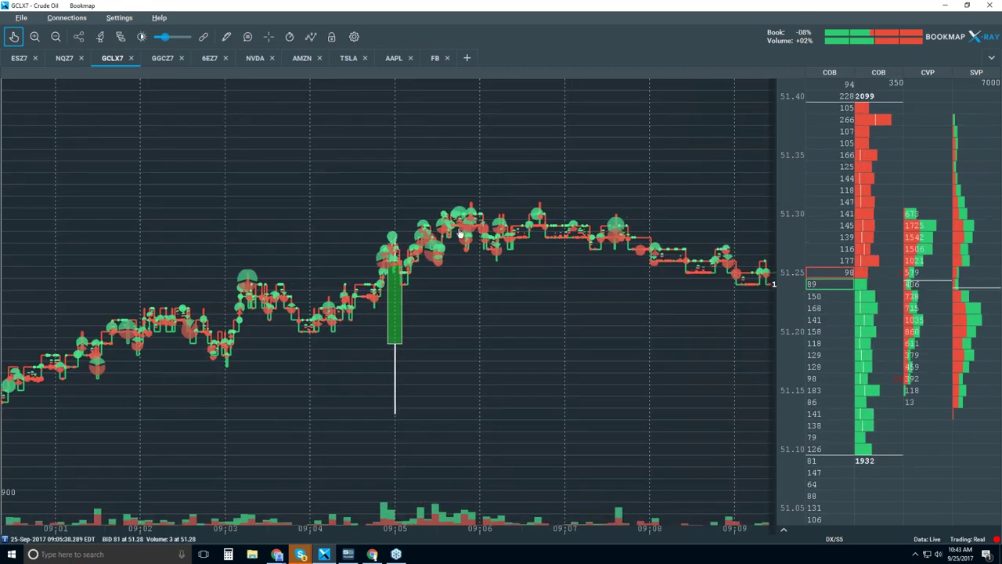
scroll(474, 239, "up", 2)
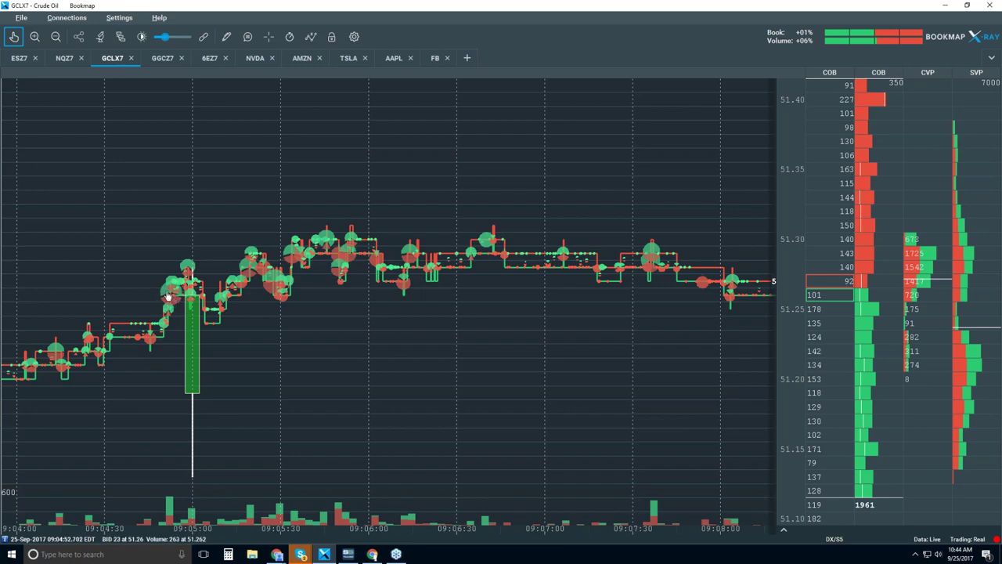
Inspect the volume dot cluster at 51.26 near 09:04:52 down to its individual trades.
scroll(166, 296, "up", 3)
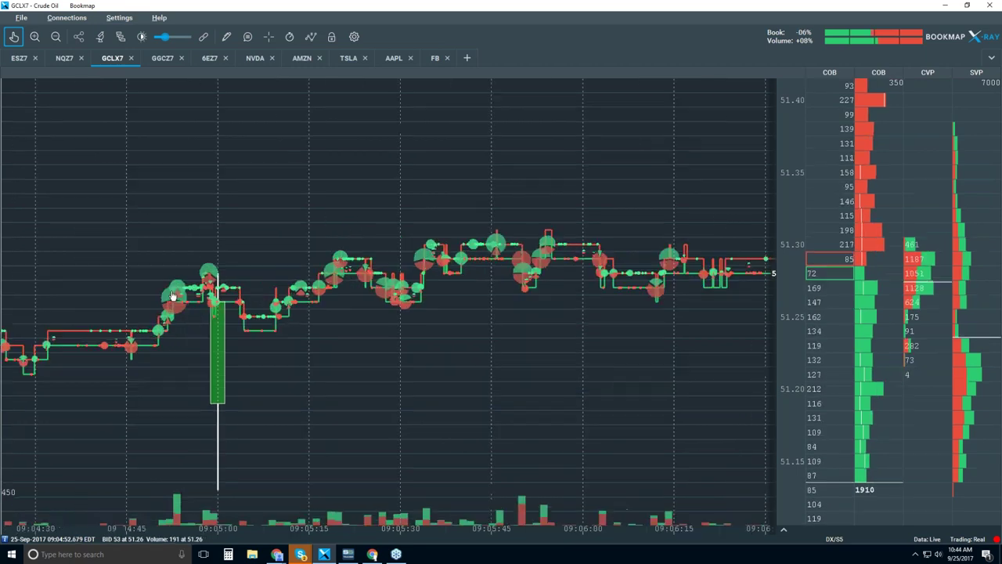
left_click_drag(171, 296, 423, 293)
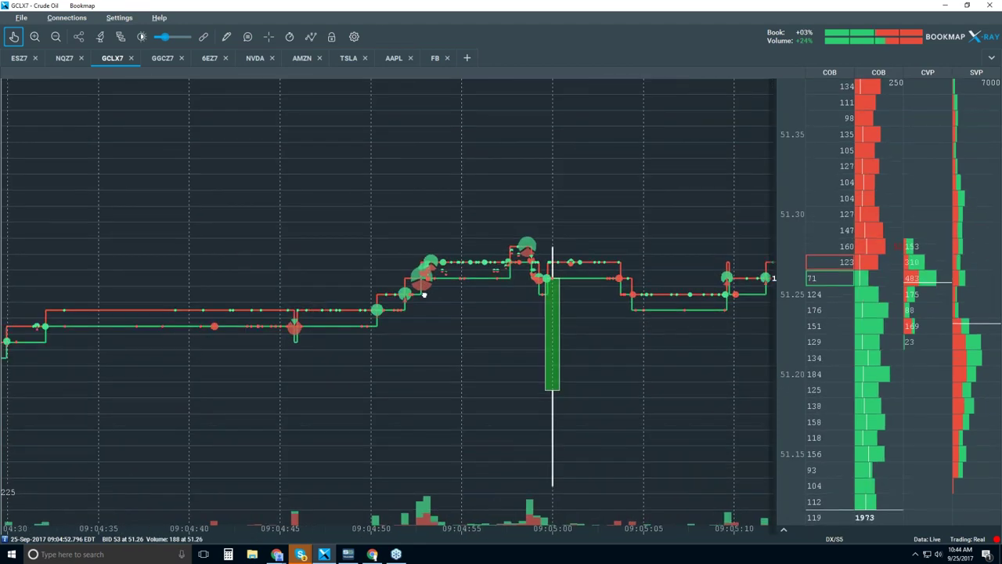
scroll(423, 294, "up", 2)
scroll(415, 291, "up", 3)
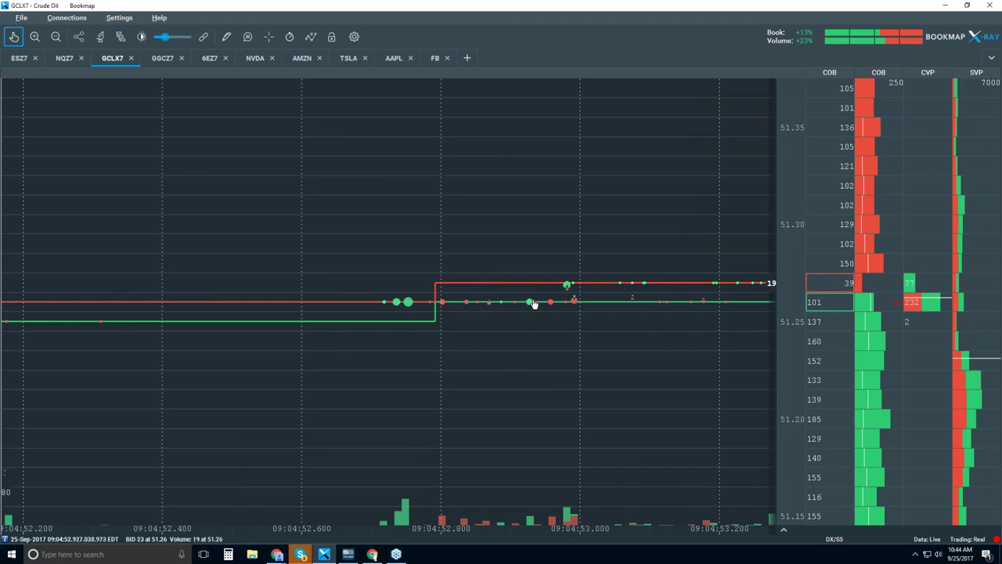
scroll(405, 307, "up", 3)
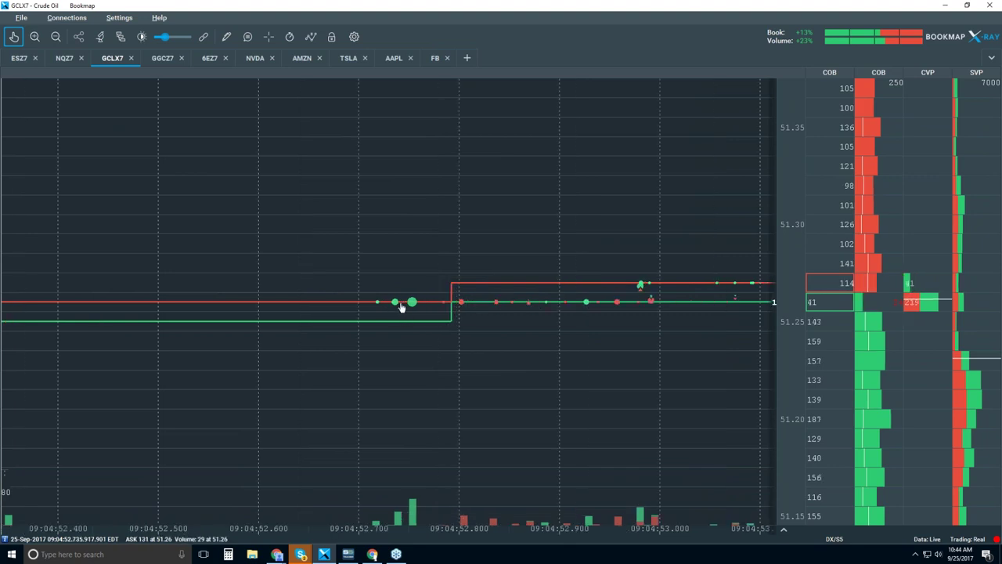
scroll(421, 312, "up", 3)
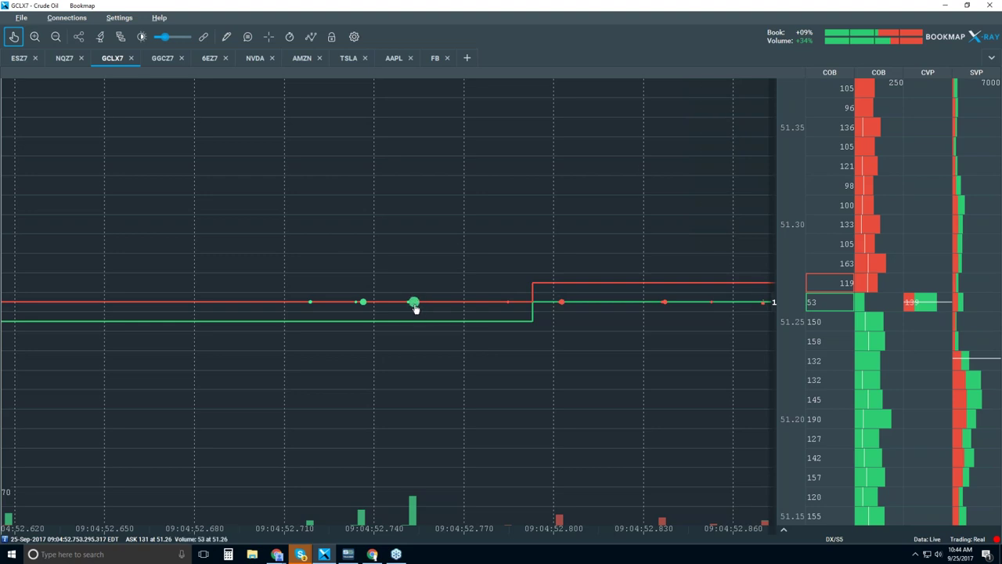
scroll(416, 308, "up", 5)
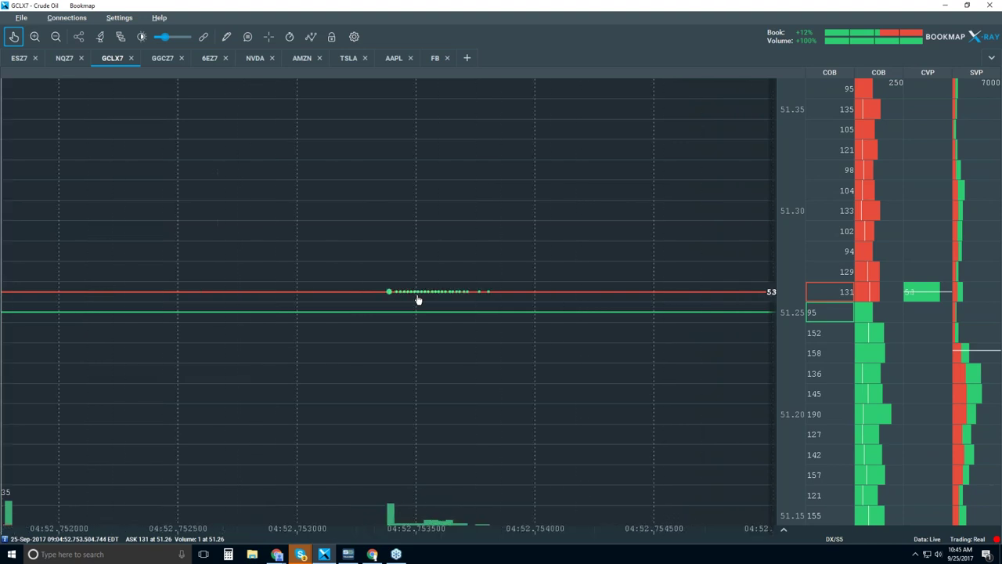
Inspect the individual trades at 51.26 near 09:04:52.753 and hide the white line across the CVP column.
scroll(416, 297, "up", 2)
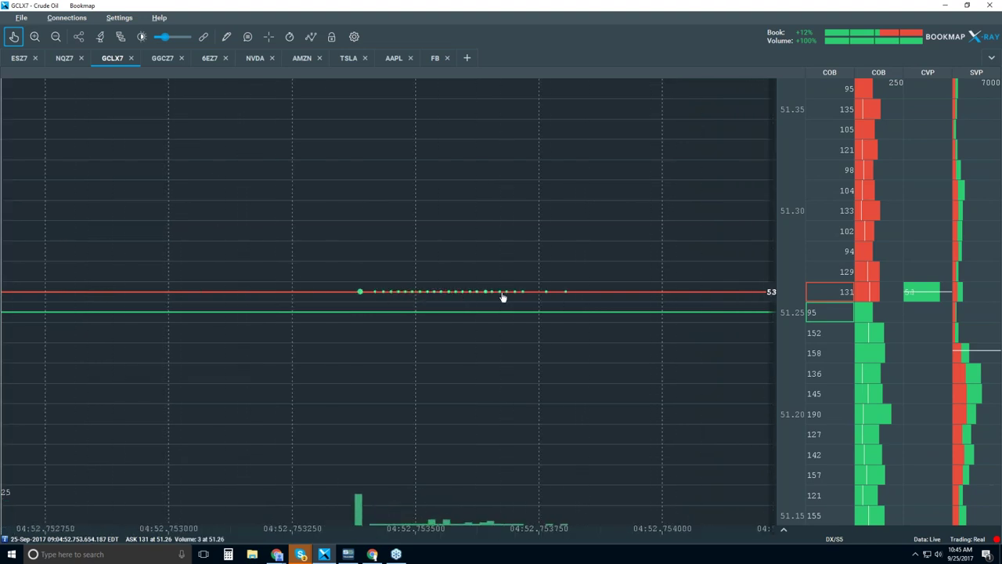
scroll(491, 300, "up", 2)
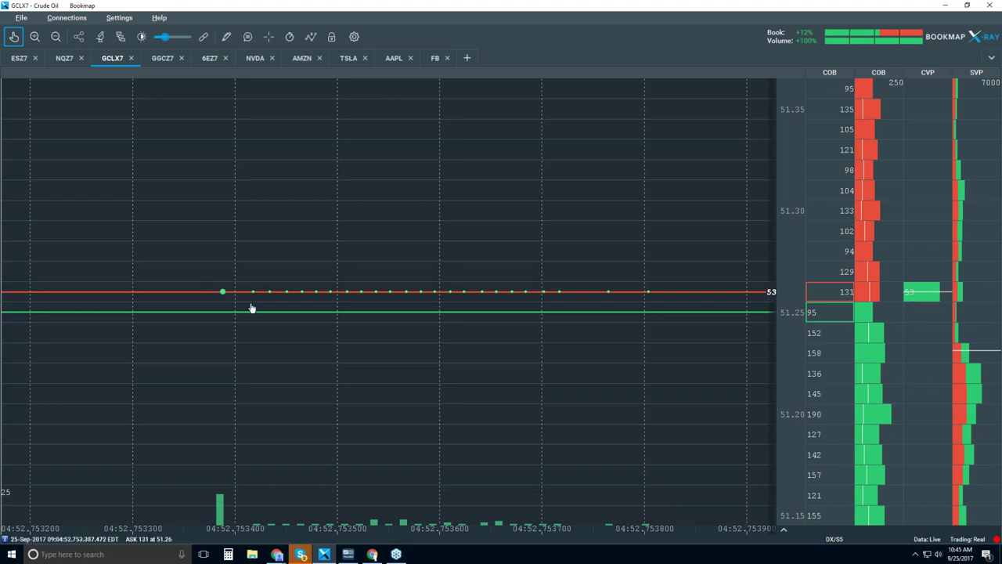
right_click(921, 261)
left_click(921, 273)
left_click(811, 312)
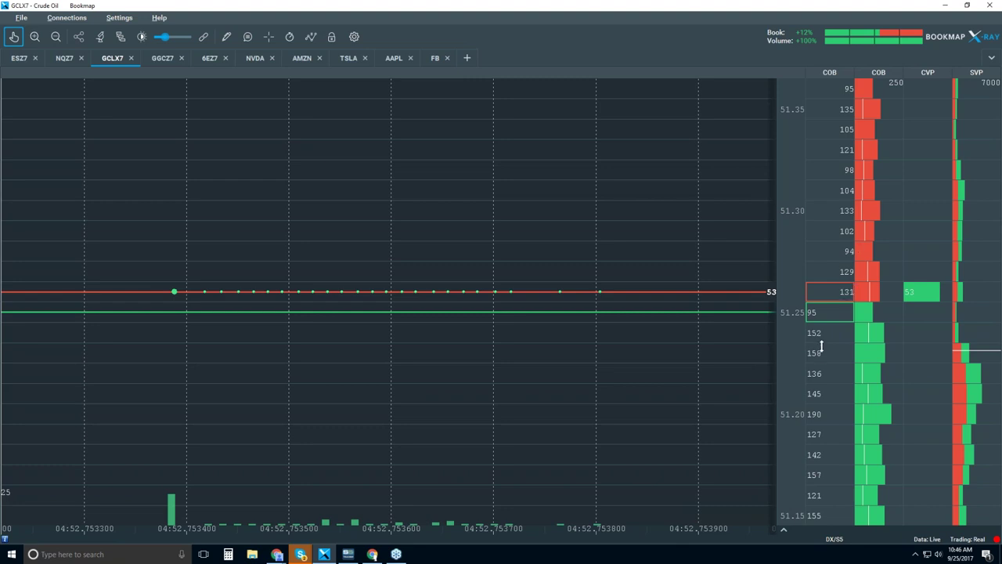
Turn on the data tooltip for reading the volume dots at 51.26 around 09:04:52.750.
scroll(548, 380, "down", 5)
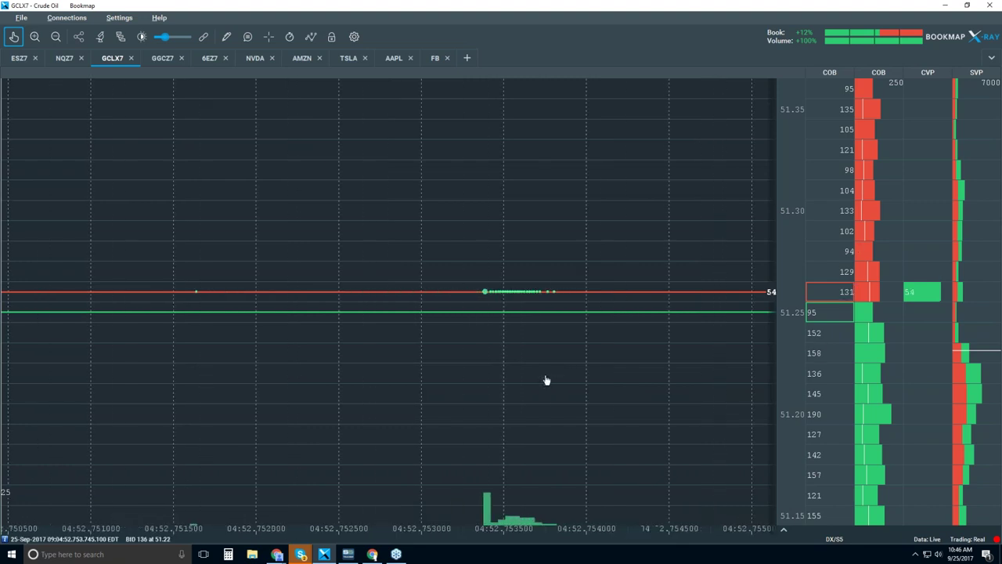
scroll(546, 380, "down", 8)
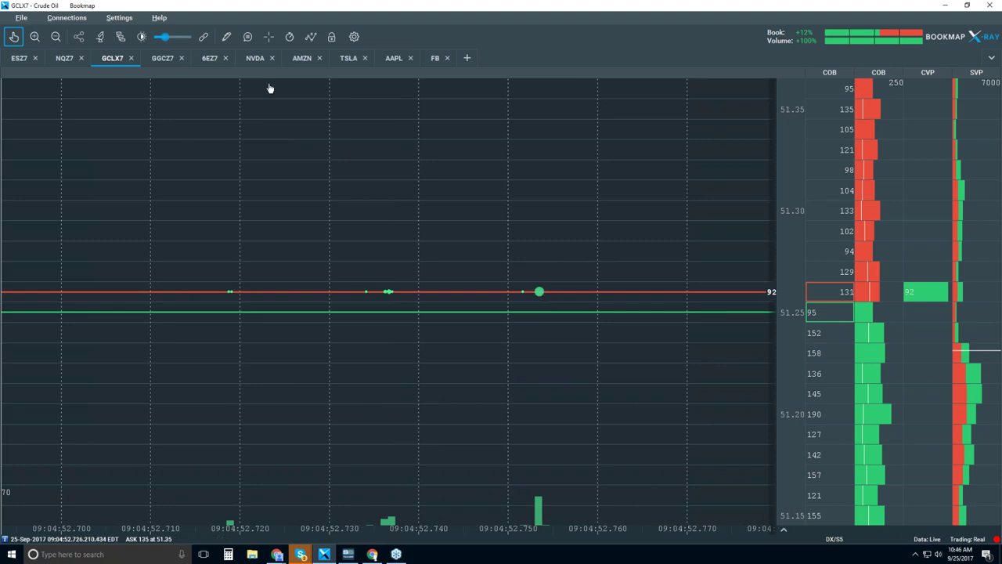
left_click(248, 37)
mouse_move(538, 292)
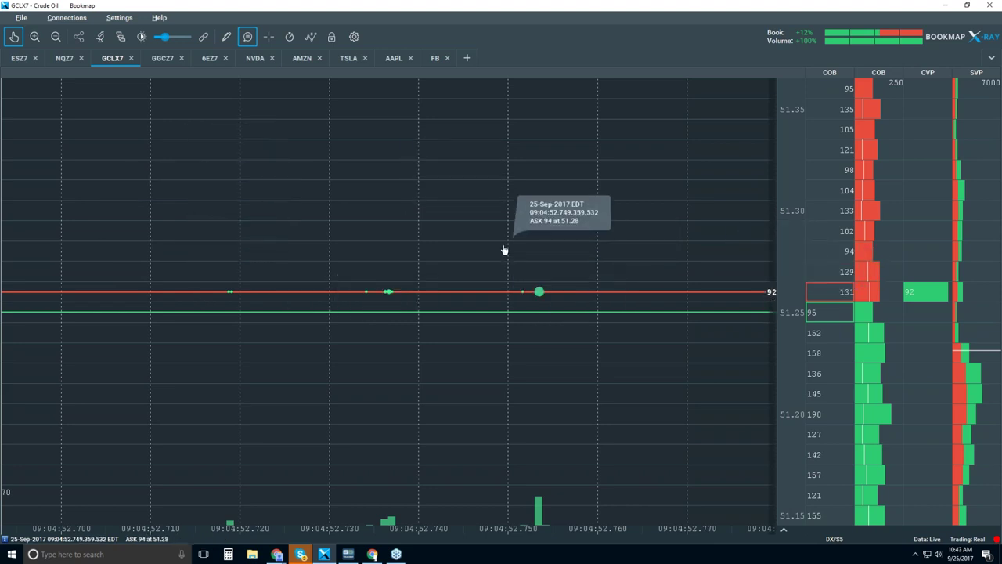
Inspect the red volume dot at 51.26 near 09:04:52.837 down to its individual trade.
scroll(484, 259, "down", 3)
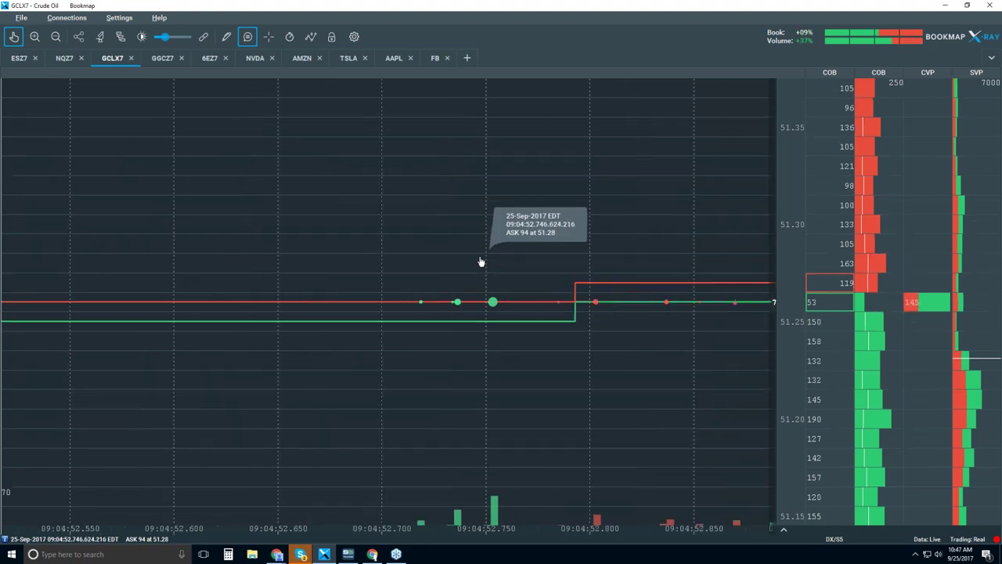
scroll(481, 262, "down", 2)
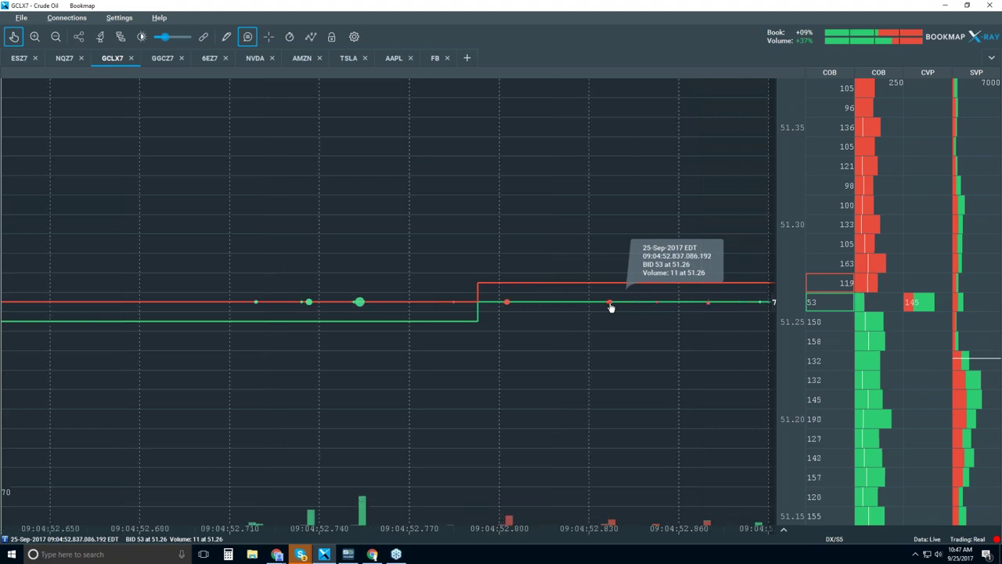
scroll(611, 307, "up", 5)
scroll(609, 317, "up", 8)
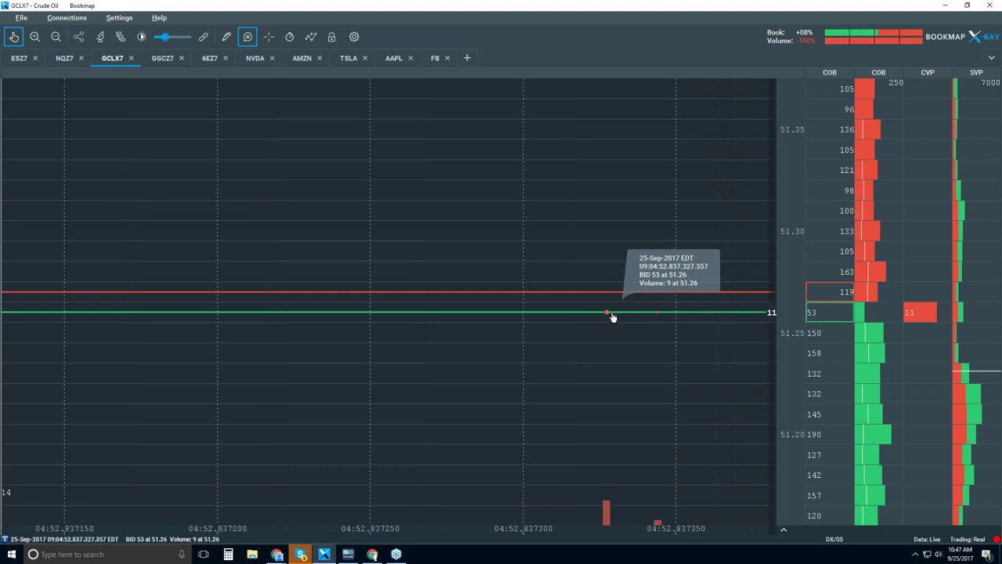
left_click_drag(614, 317, 550, 317)
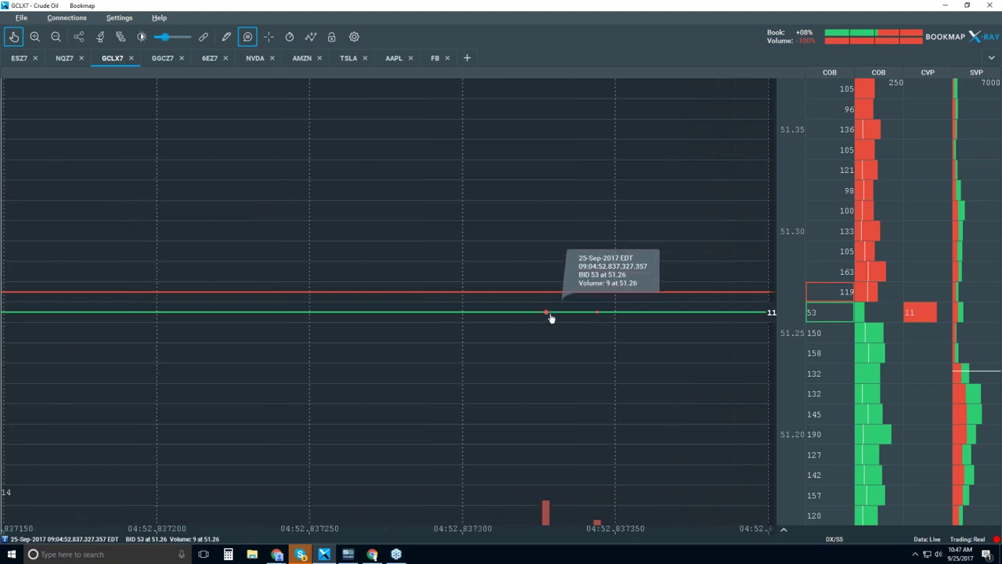
scroll(549, 318, "up", 5)
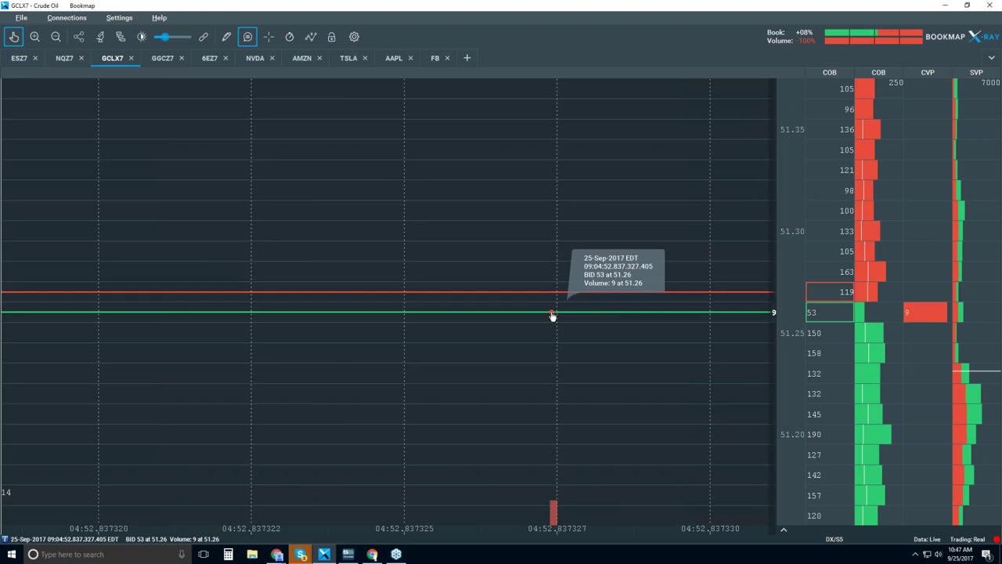
scroll(553, 315, "up", 3)
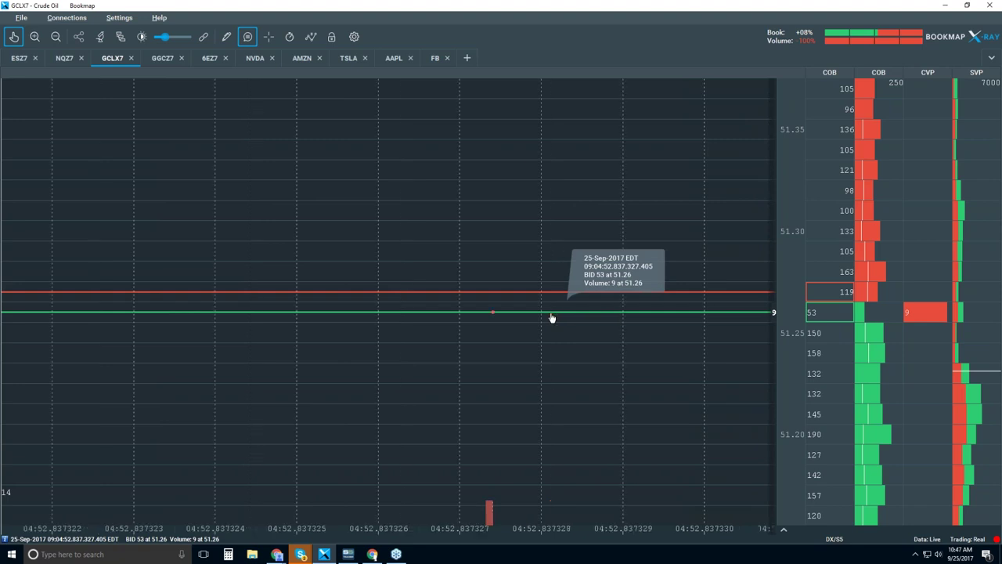
scroll(501, 323, "up", 2)
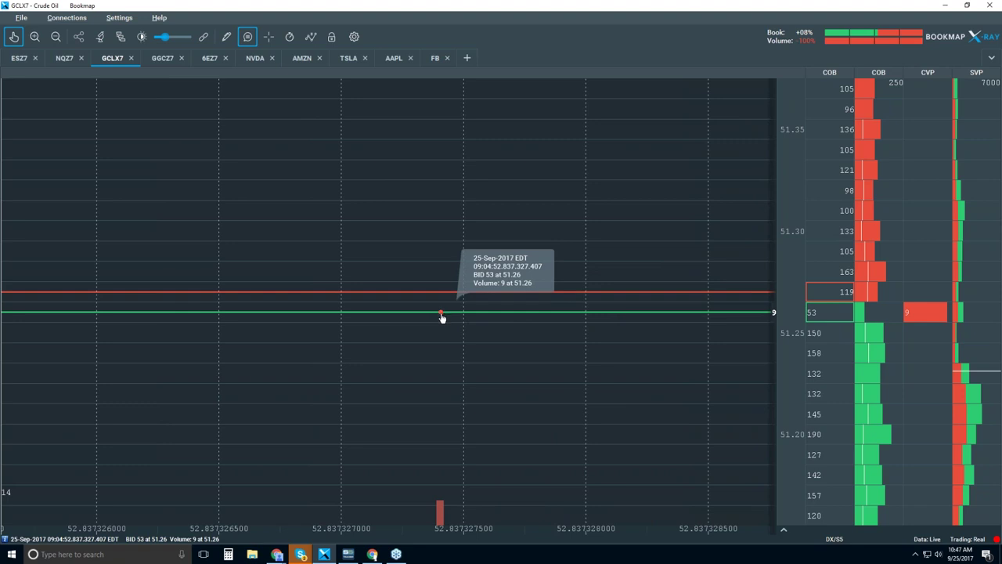
Insert a column beside the CVP column and set it to Trades Counter for the visible chart range.
right_click(908, 236)
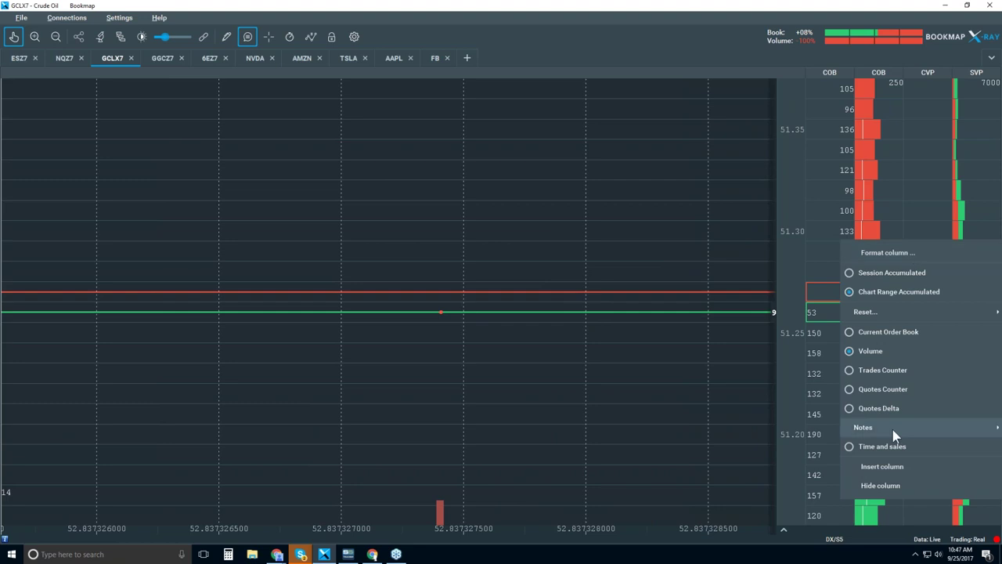
left_click(894, 466)
right_click(877, 263)
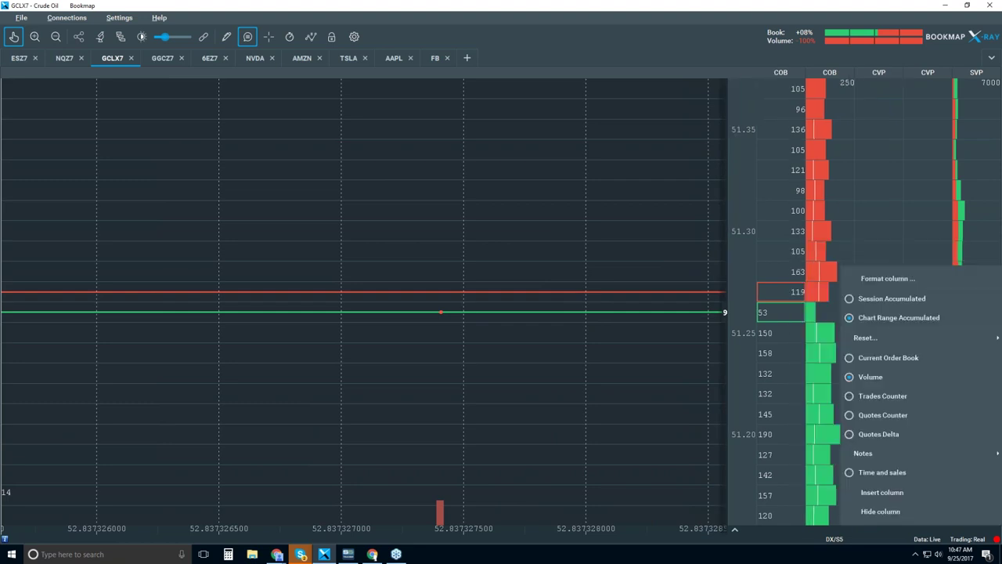
left_click(877, 398)
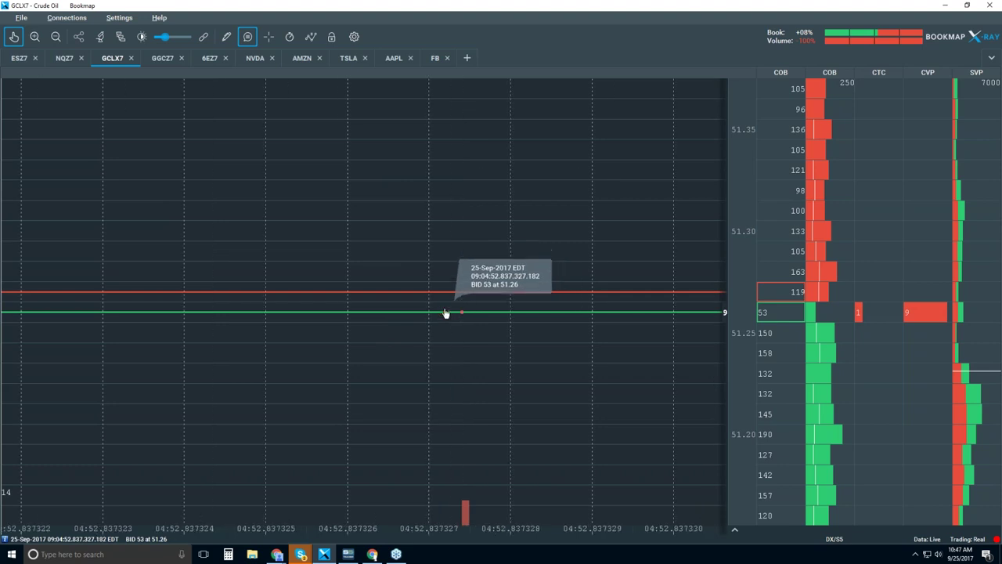
Compare the trade counts and volumes at 51.26 from the single trade near 09:04:52.837 out to the 09:05:00 candle.
scroll(445, 314, "down", 5)
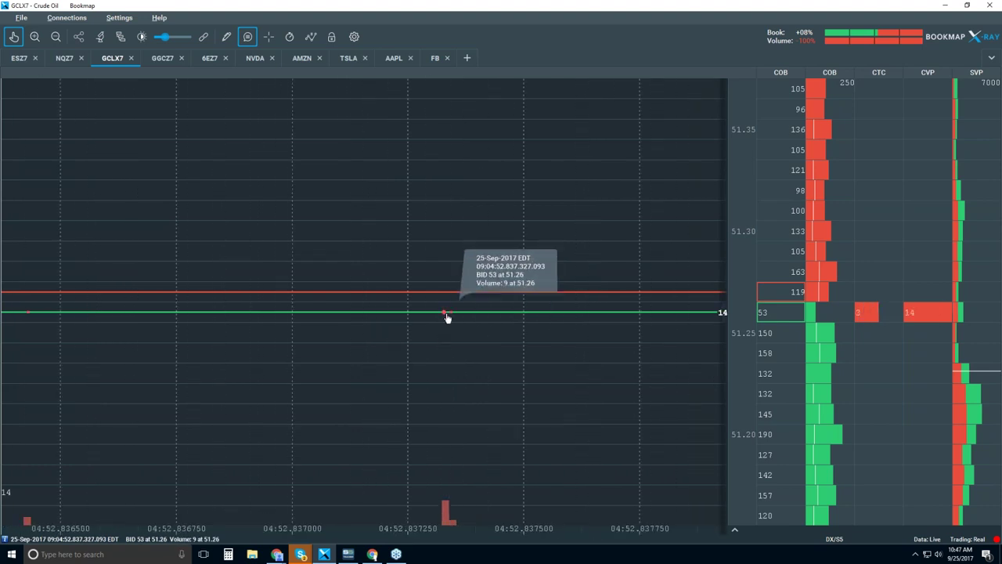
scroll(447, 316, "down", 2)
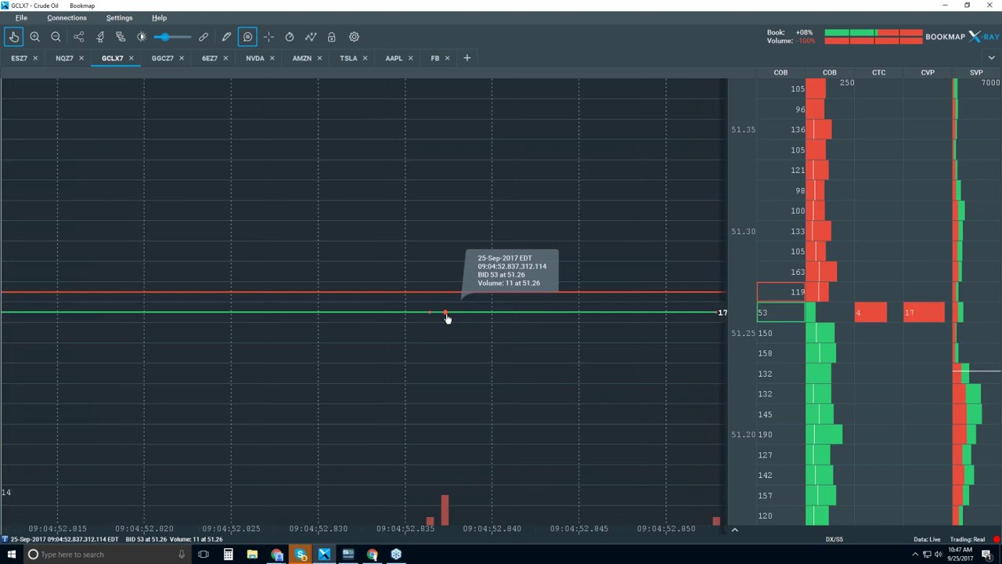
scroll(447, 318, "down", 8)
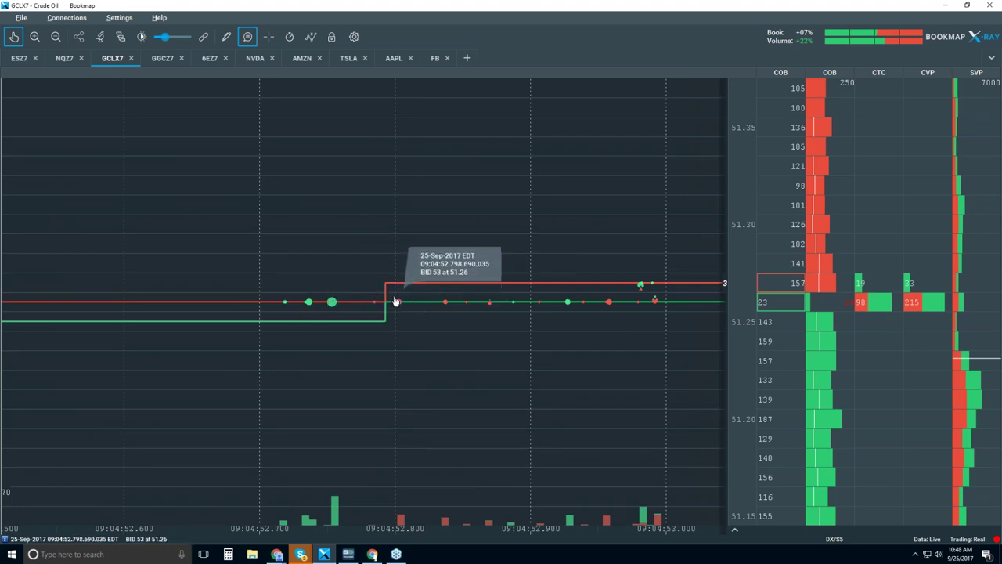
scroll(396, 302, "down", 10)
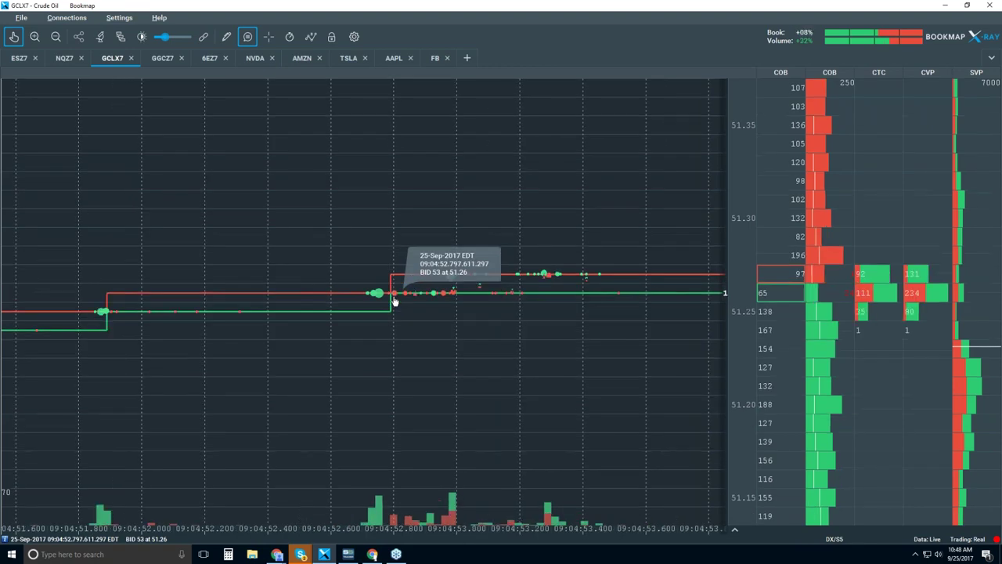
scroll(395, 301, "down", 2)
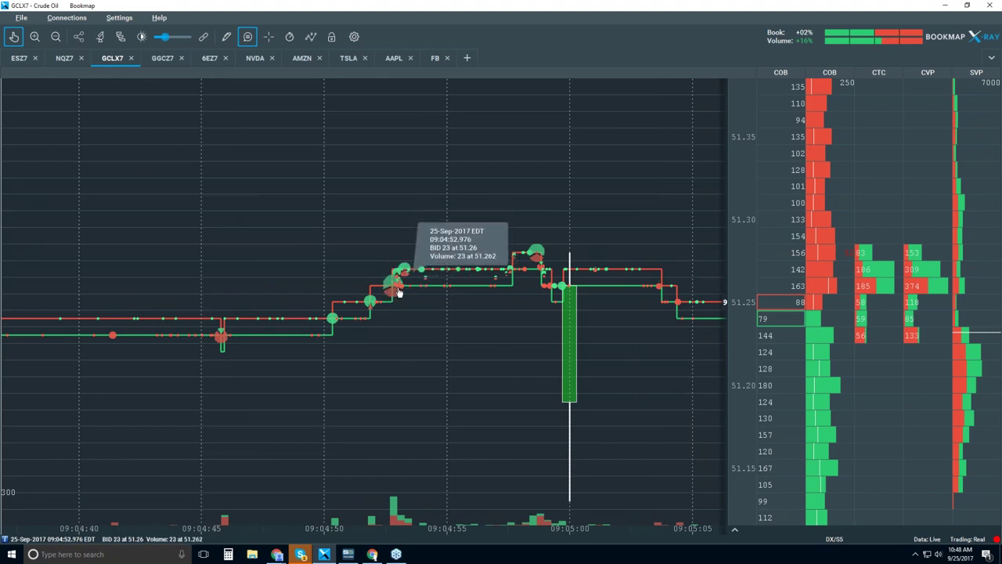
scroll(398, 286, "down", 1)
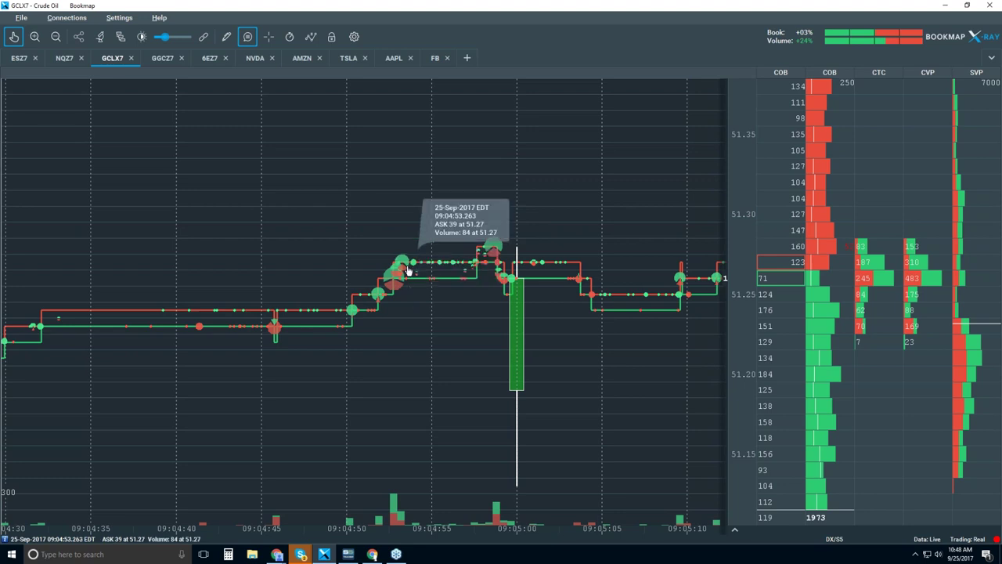
scroll(406, 275, "down", 3)
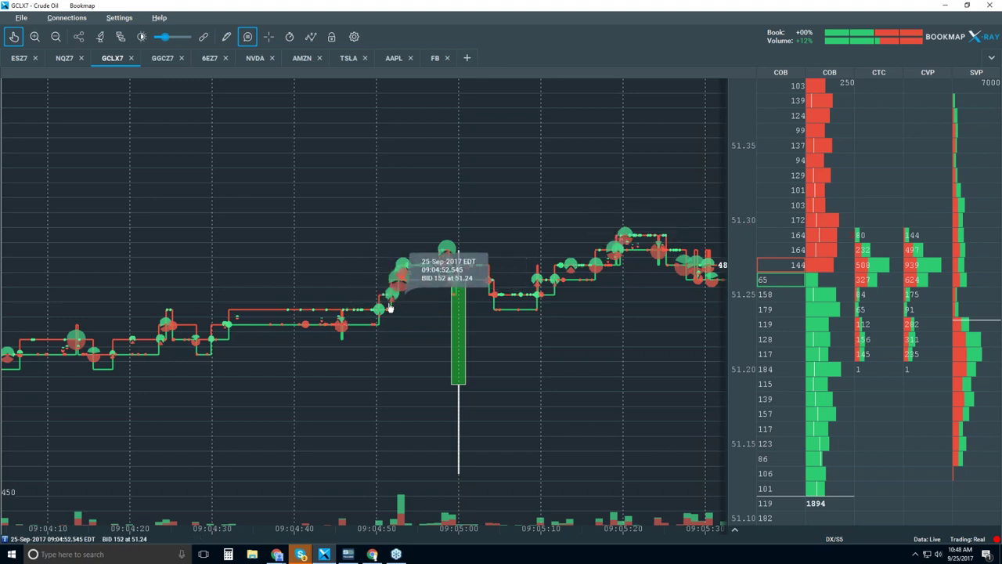
Examine the volume dots and bid/ask movement across the 5-minute candles before and after the 09:05 high.
scroll(389, 308, "down", 1)
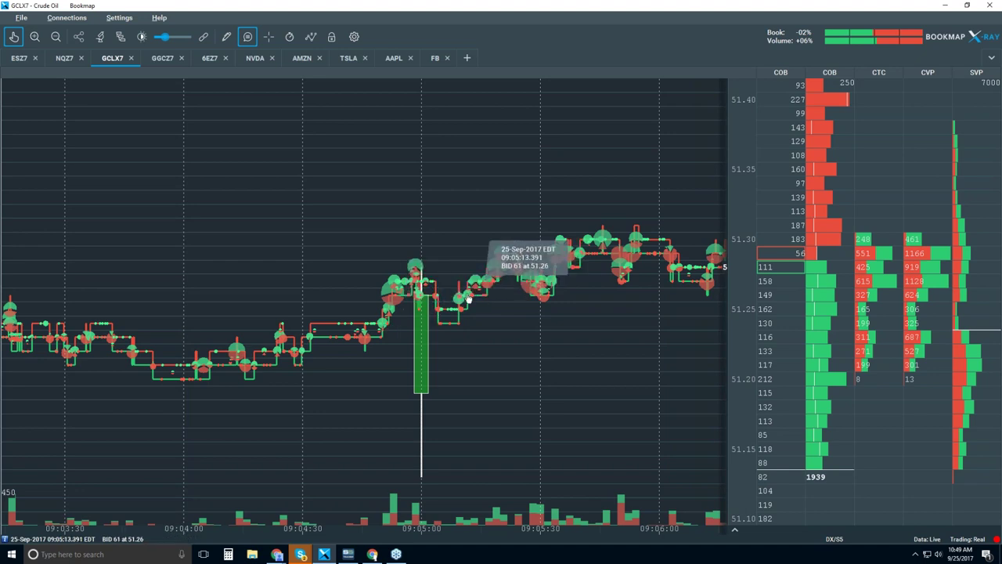
scroll(624, 230, "down", 2)
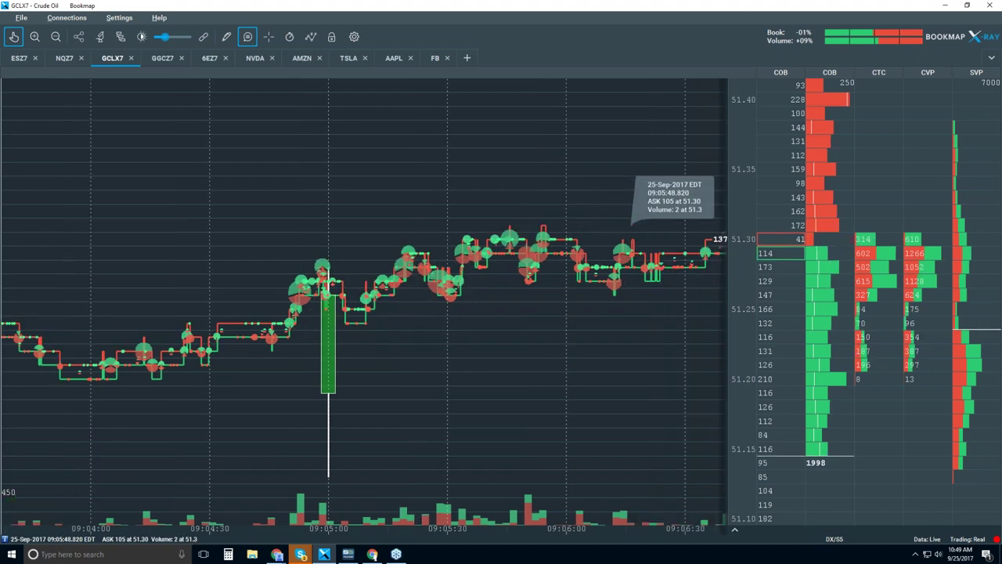
scroll(507, 280, "down", 1)
scroll(505, 270, "down", 2)
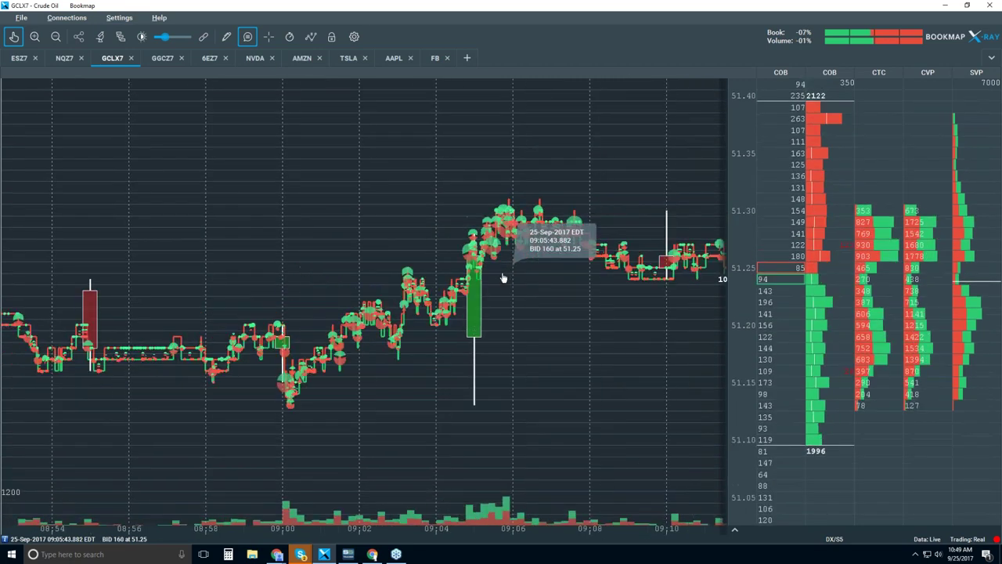
scroll(505, 262, "down", 1)
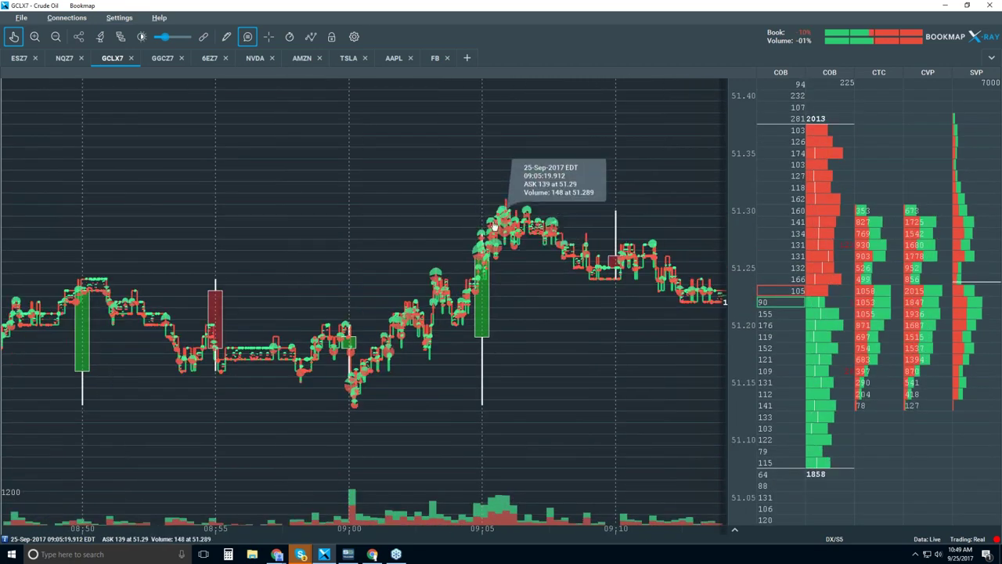
scroll(532, 280, "down", 1)
scroll(559, 338, "down", 1)
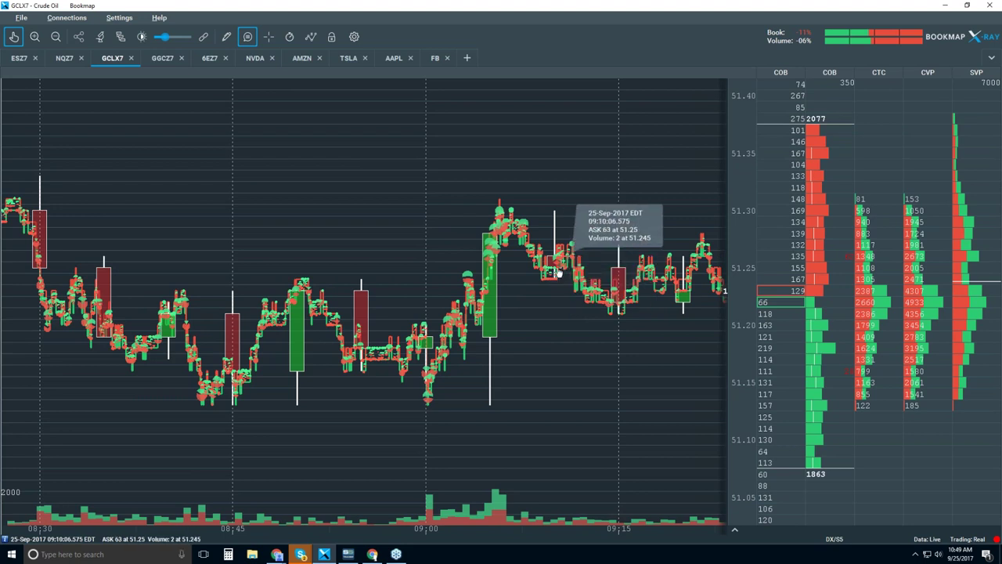
left_click_drag(521, 318, 427, 318)
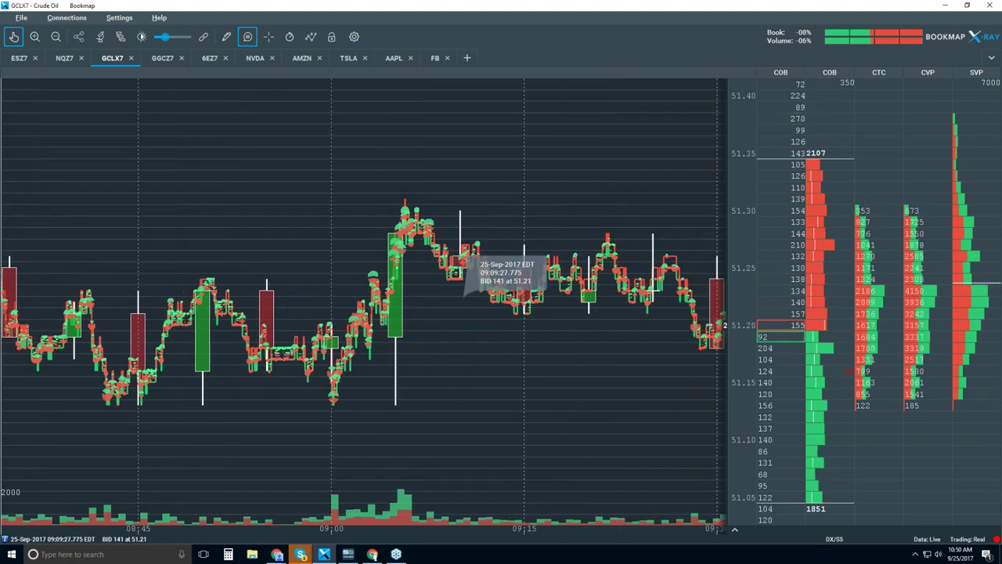
Return the Crude Oil chart to the live price and turn off the data tooltip.
left_click(16, 39)
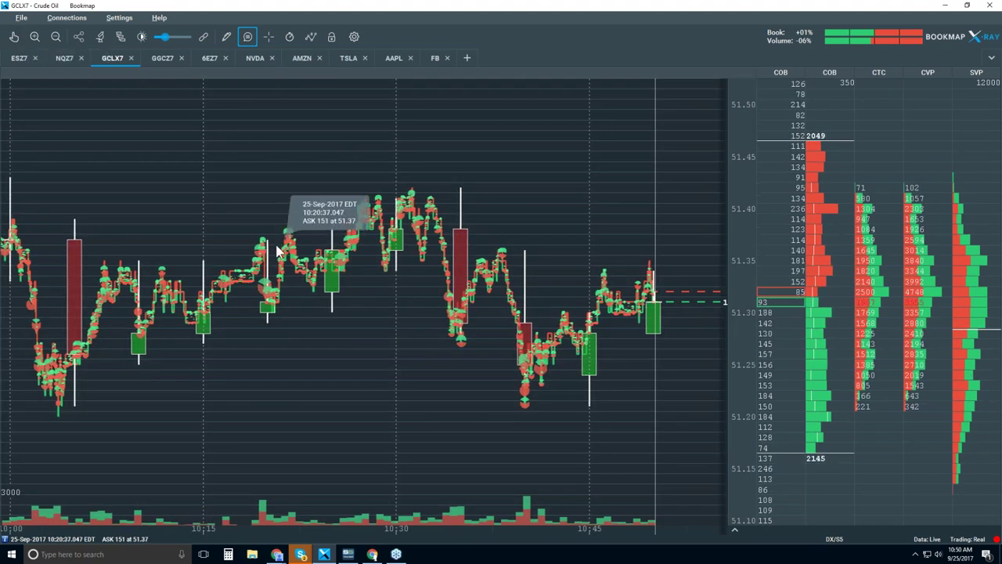
left_click(248, 37)
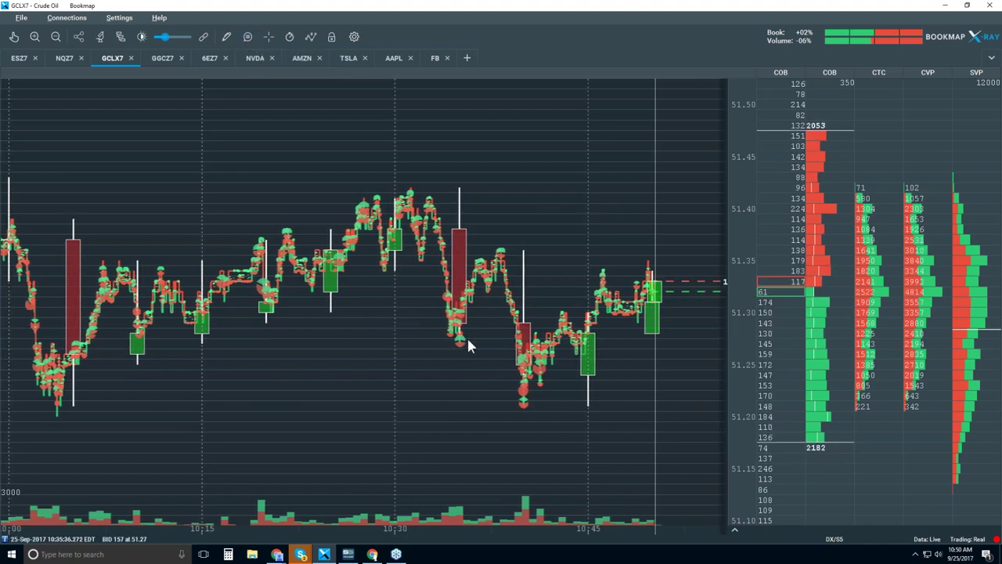
Hide the Trades Counter (CTC) column.
right_click(883, 223)
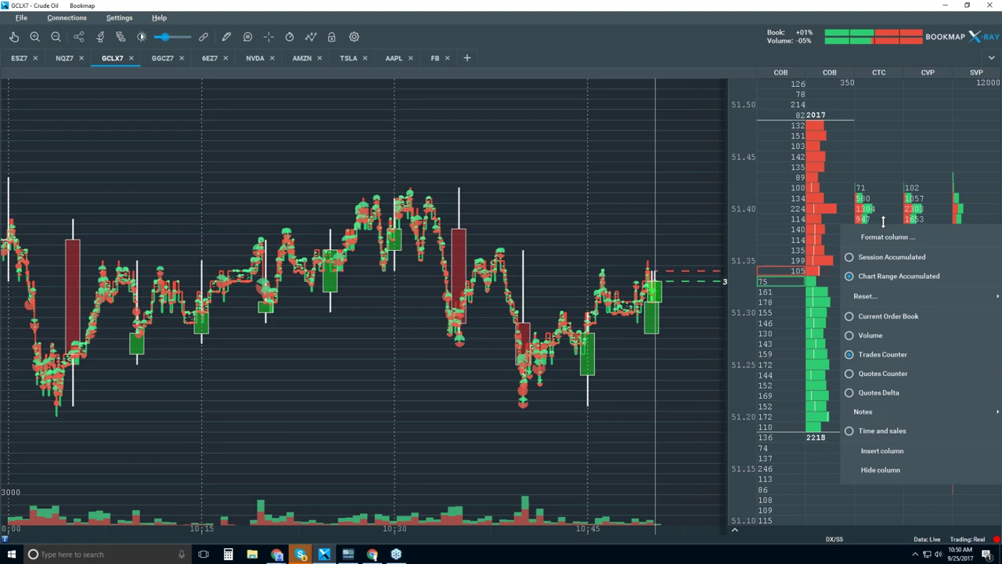
left_click(899, 470)
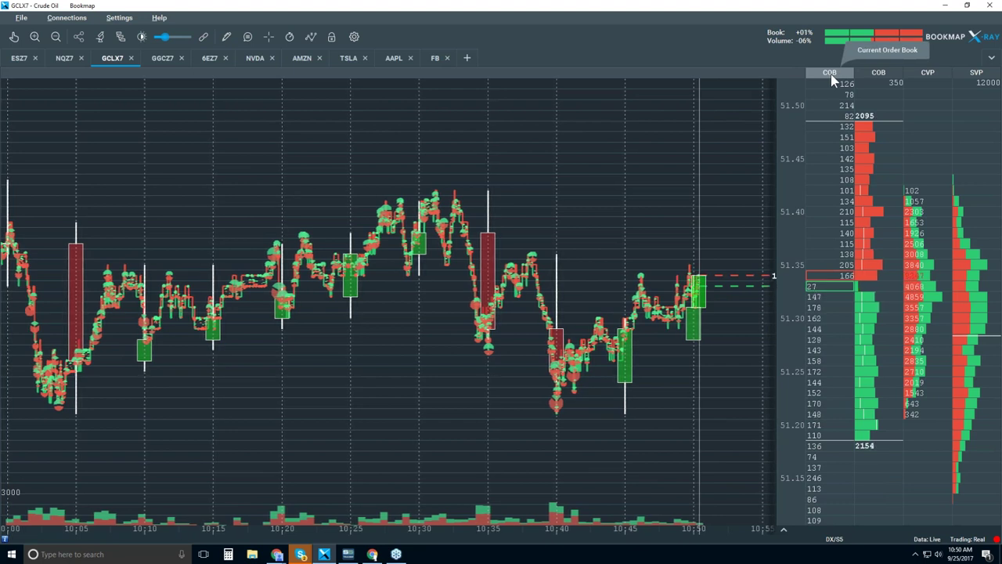
right_click(826, 185)
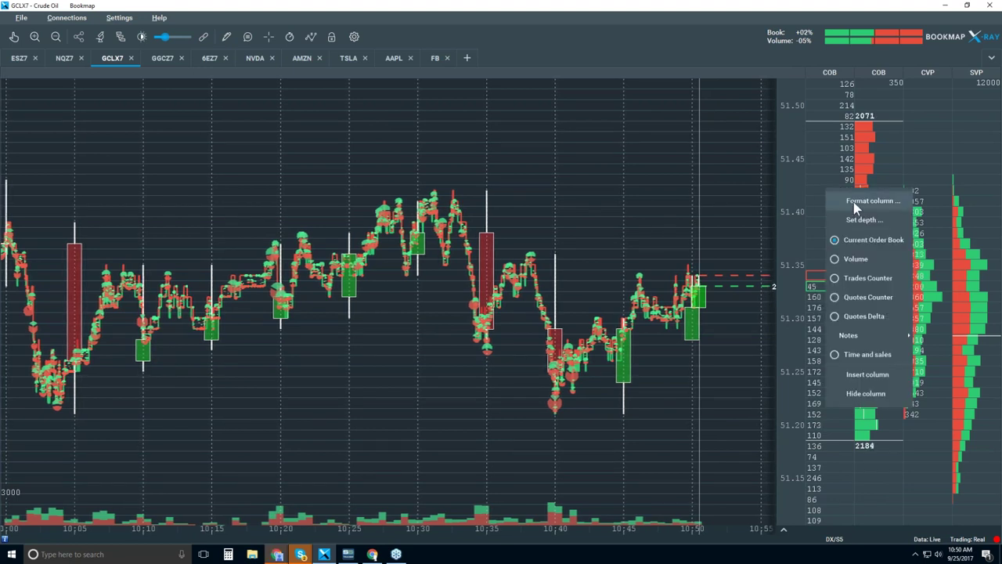
left_click(882, 246)
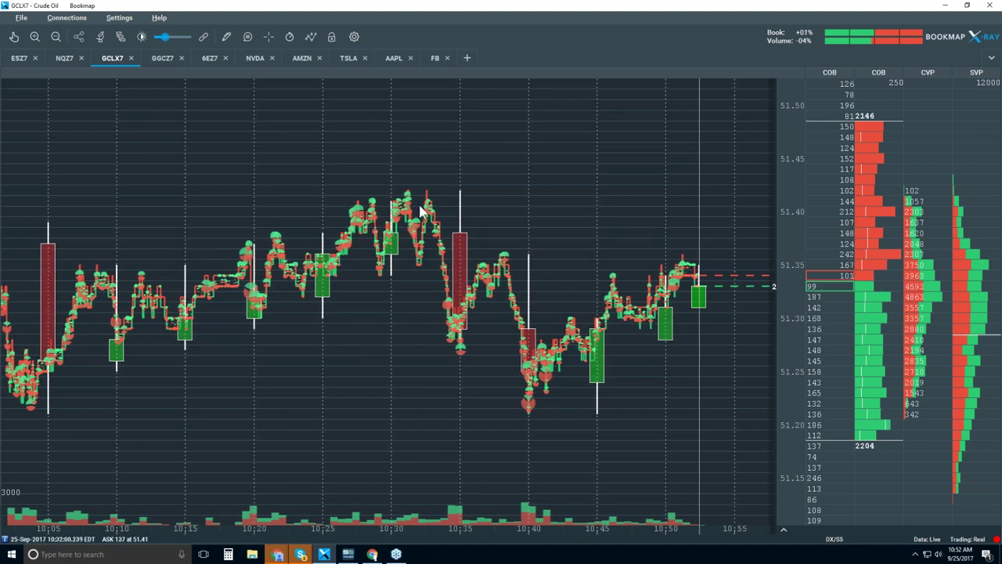
Turn on the Heatmap and Extended heatmap layers on the Crude Oil chart.
left_click(311, 39)
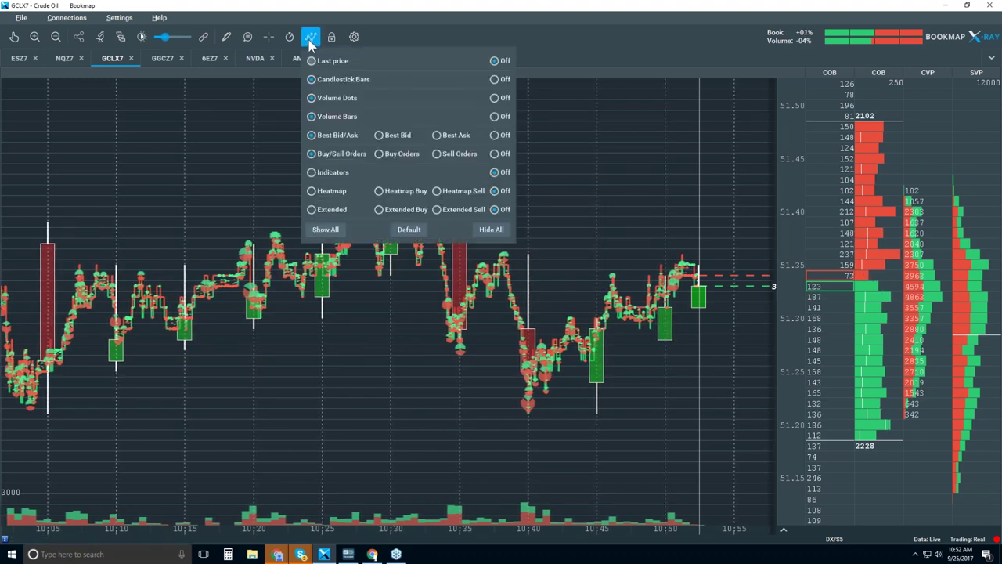
left_click(332, 192)
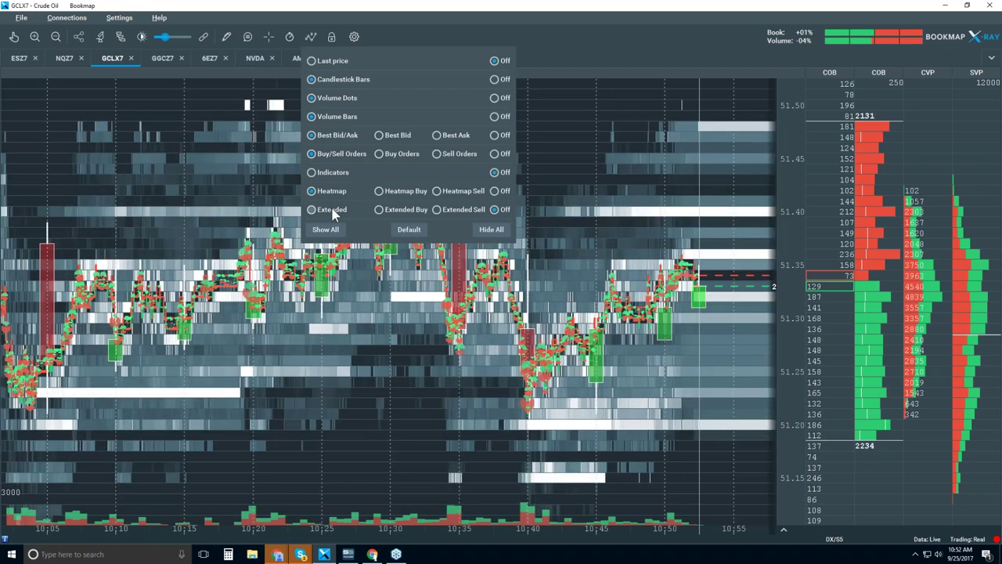
left_click(332, 209)
left_click(568, 162)
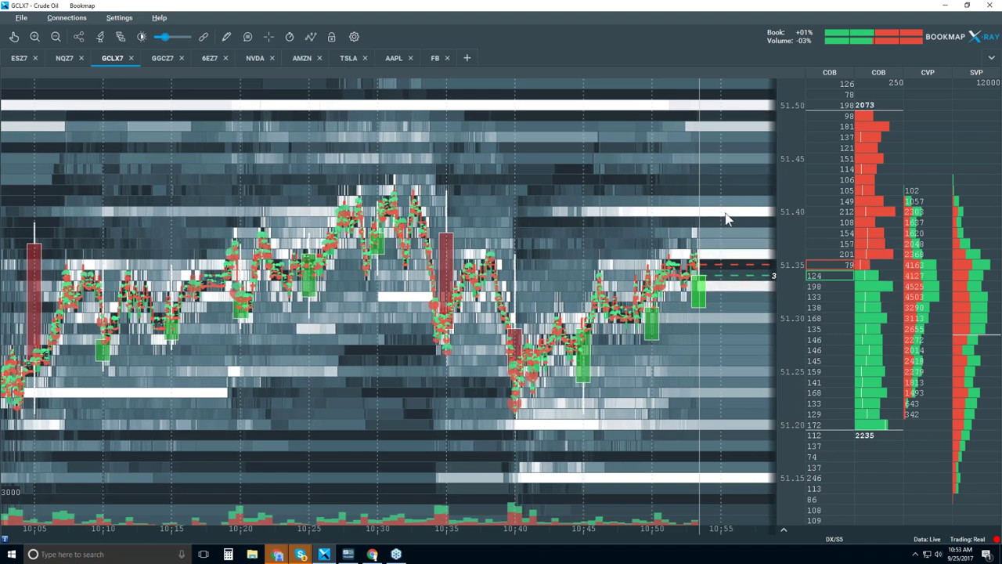
Review the heatmap's contrast configuration and raise the black cut-off slightly.
left_click(140, 37)
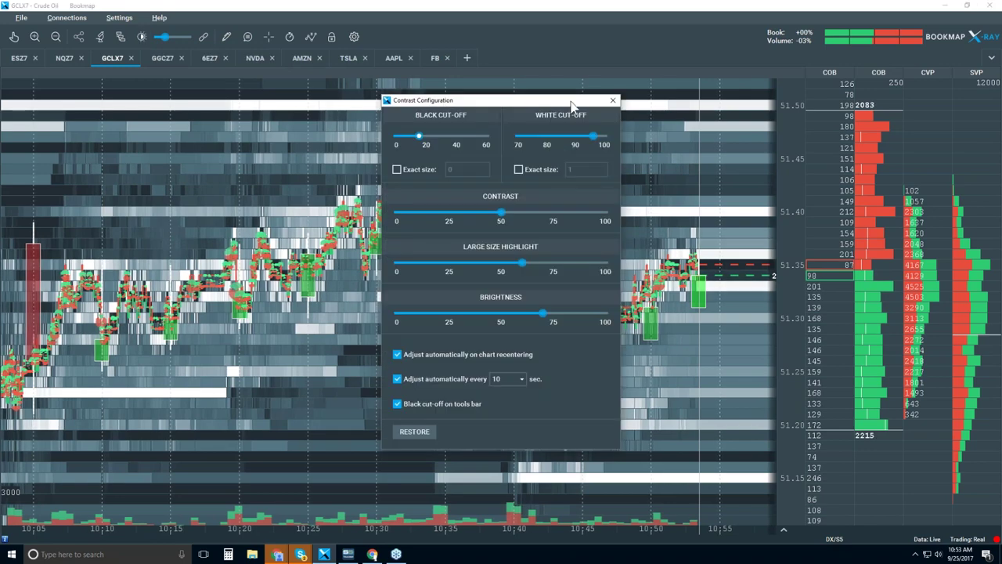
left_click(613, 100)
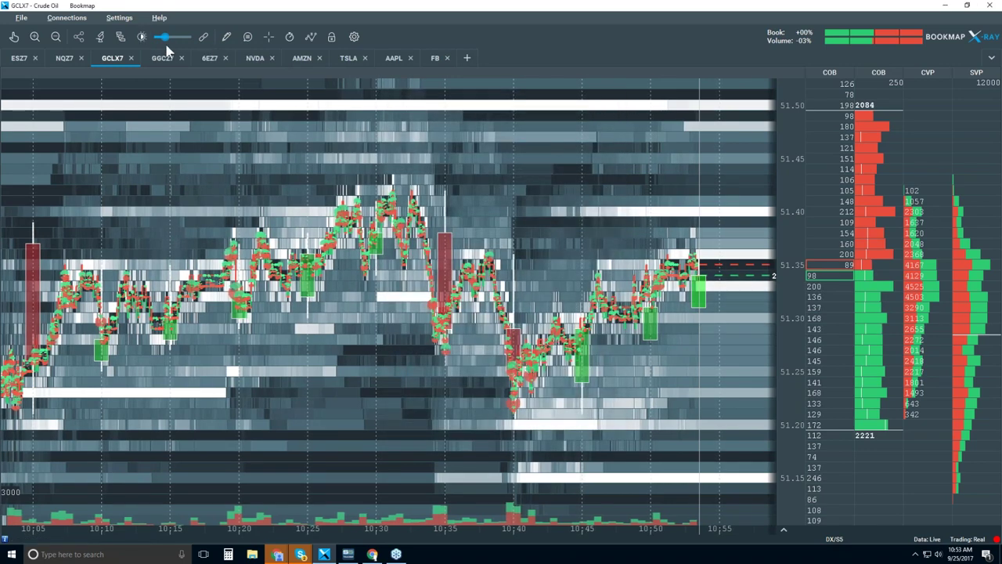
mouse_move(165, 37)
left_mouse_down()
mouse_move(184, 38)
mouse_move(163, 40)
mouse_move(171, 45)
left_mouse_up()
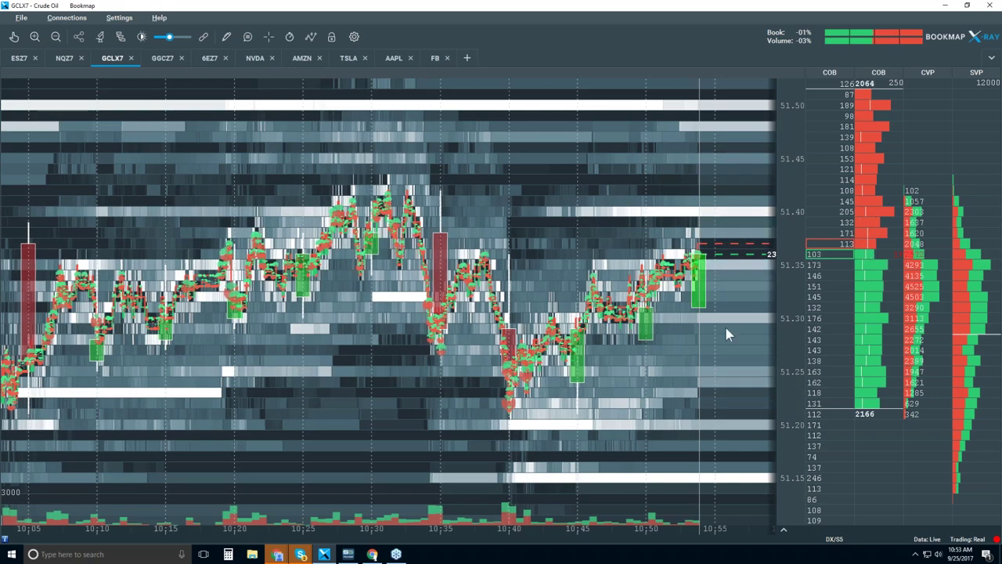
Examine the heatmap's resting liquidity at 51.40 and 51.30 against the recent price movement around 10:54.
scroll(728, 235, "up", 5)
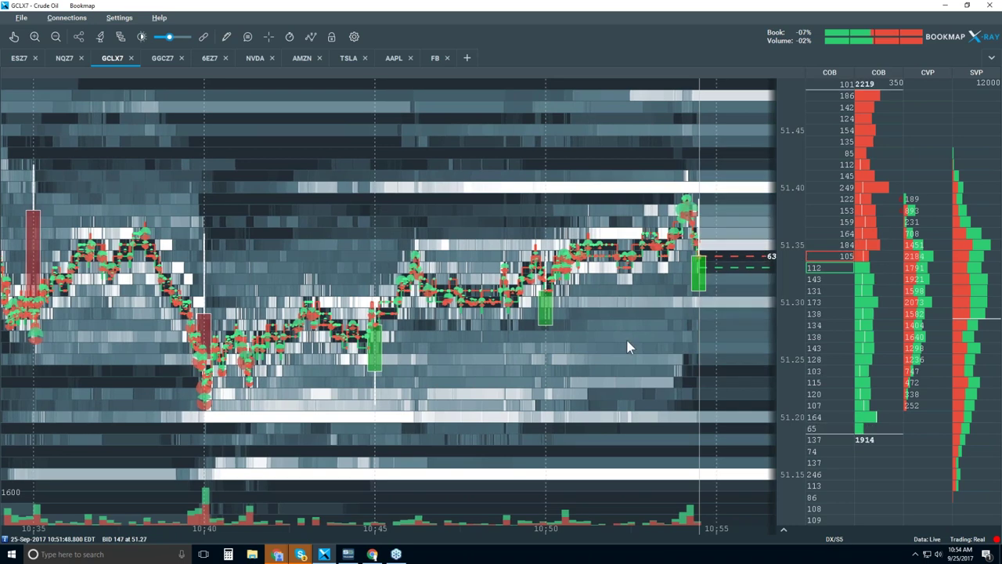
scroll(595, 344, "down", 3)
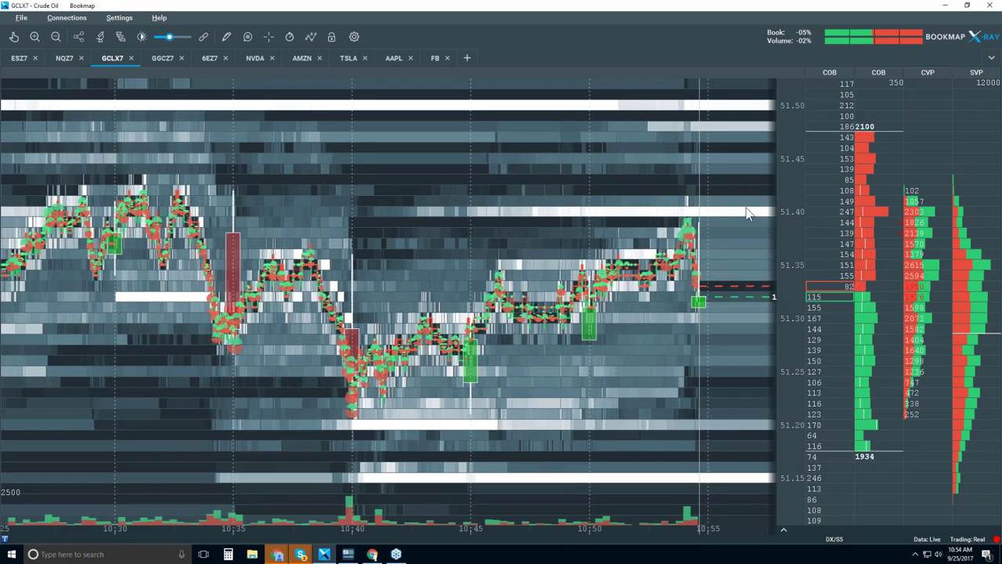
scroll(672, 213, "up", 2)
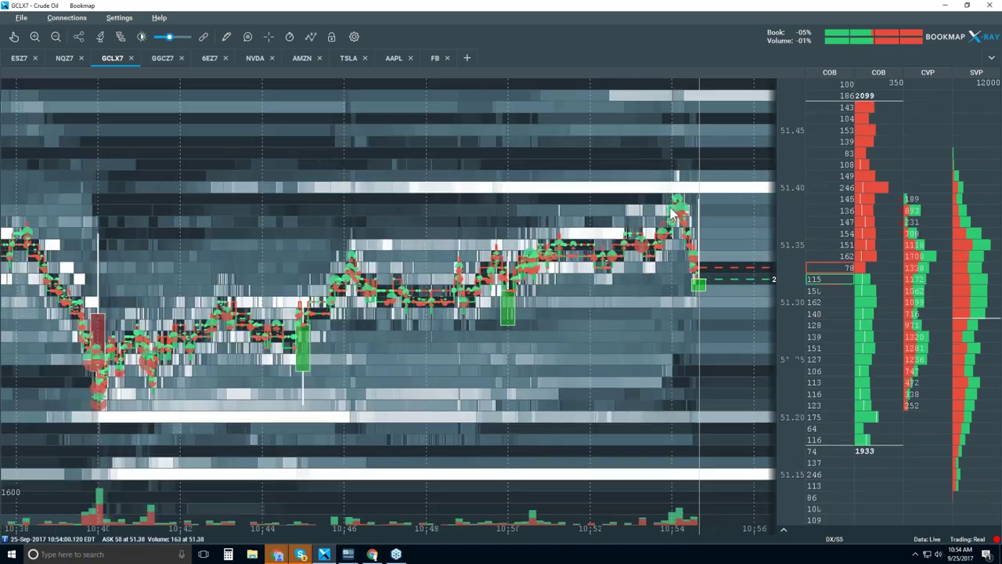
scroll(672, 213, "up", 2)
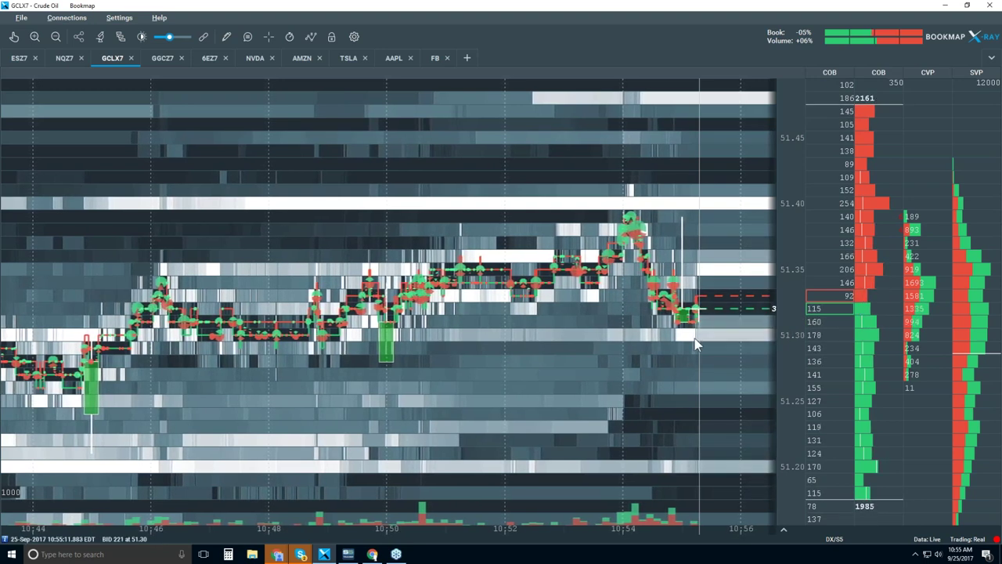
Turn on the data tooltip and inspect the resting order sizes on the heatmap between 51.39 and 51.43.
left_click(247, 39)
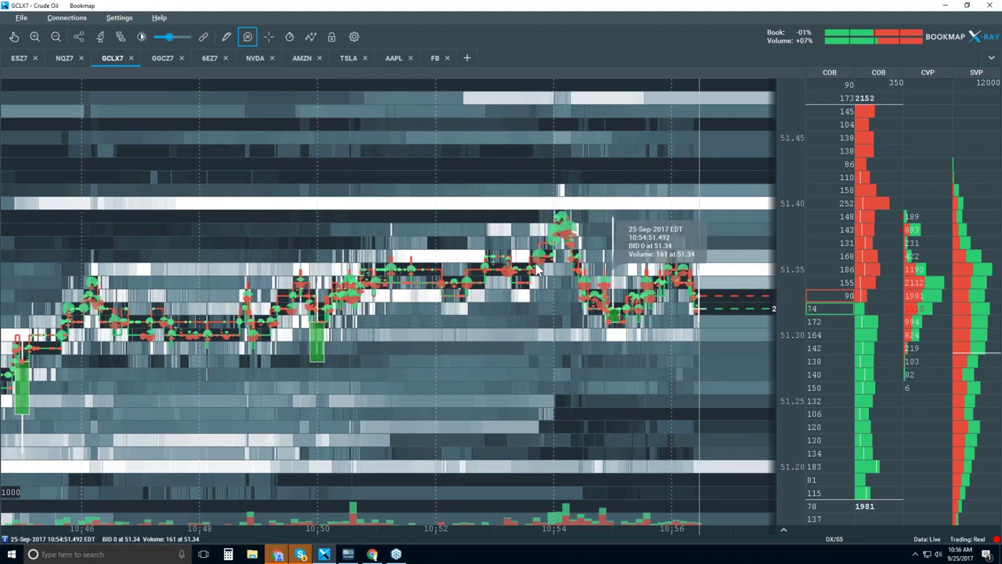
scroll(535, 264, "down", 4)
scroll(534, 261, "down", 3)
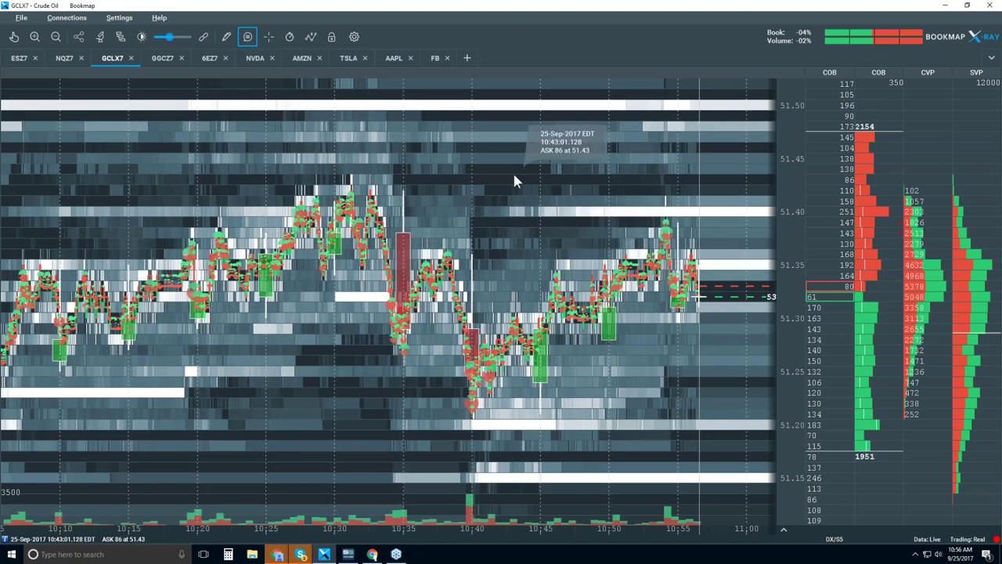
scroll(519, 211, "up", 1)
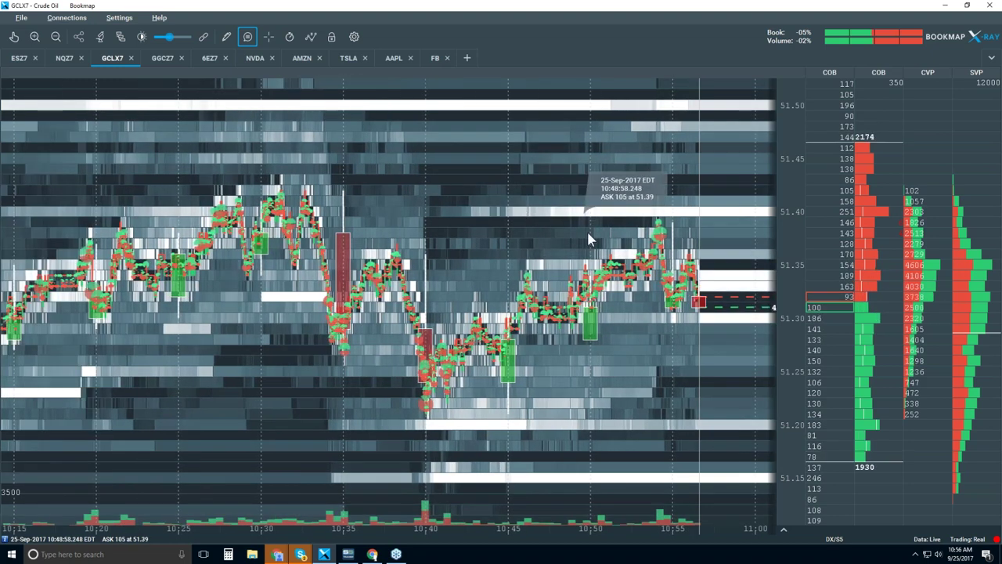
Turn off the Candlestick Bars and turn on the Indicators layer on the chart.
left_click(311, 41)
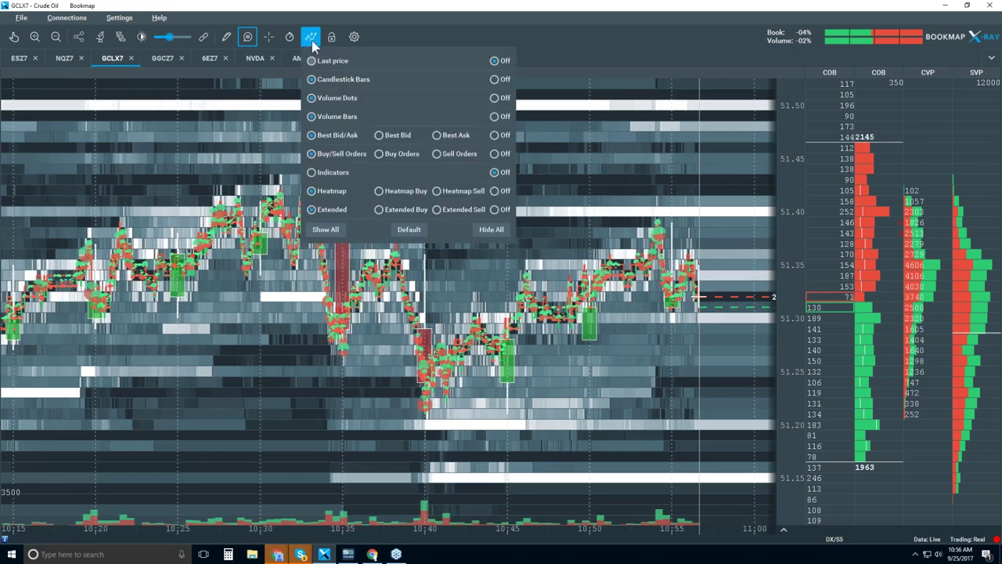
left_click(496, 80)
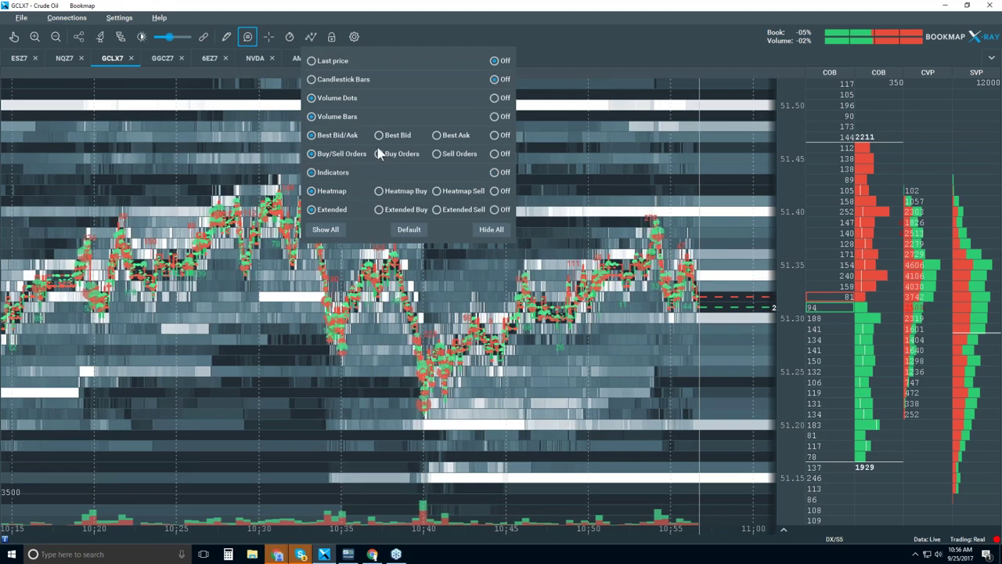
left_click(547, 43)
Examine the traded volume, indicator numbers and resting orders around the 10:54 high just below 51.40.
scroll(631, 194, "up", 4)
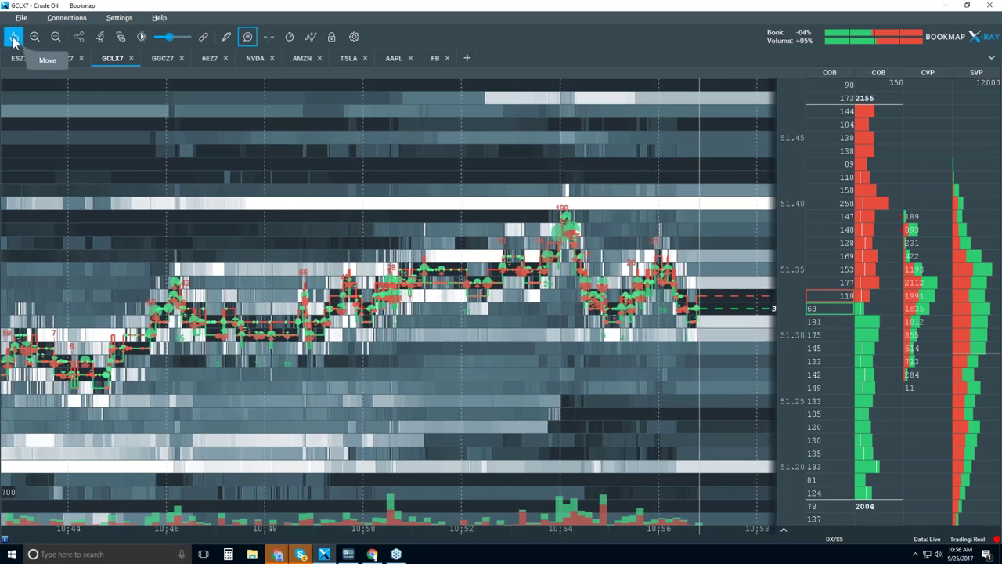
scroll(568, 233, "up", 3)
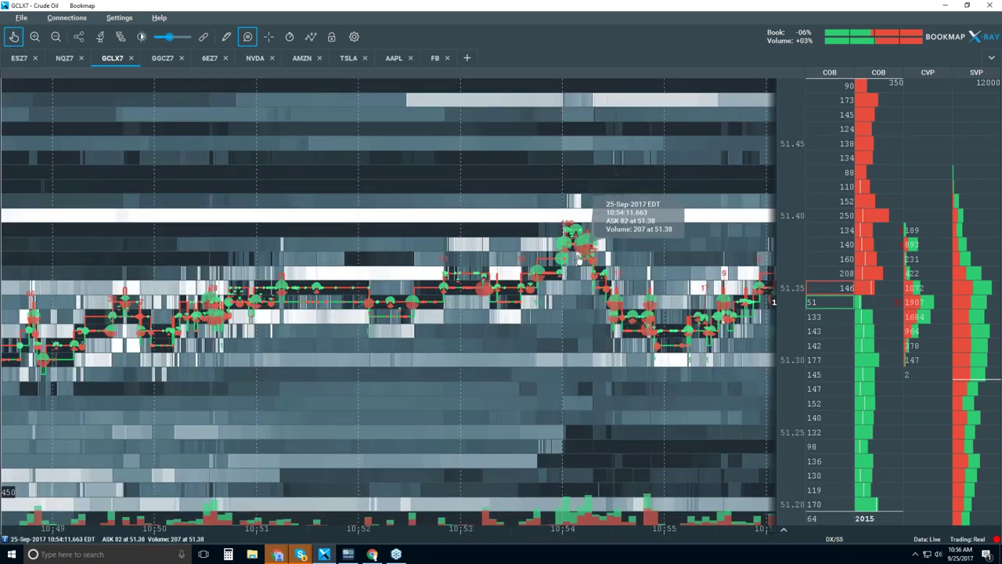
scroll(576, 239, "down", 3)
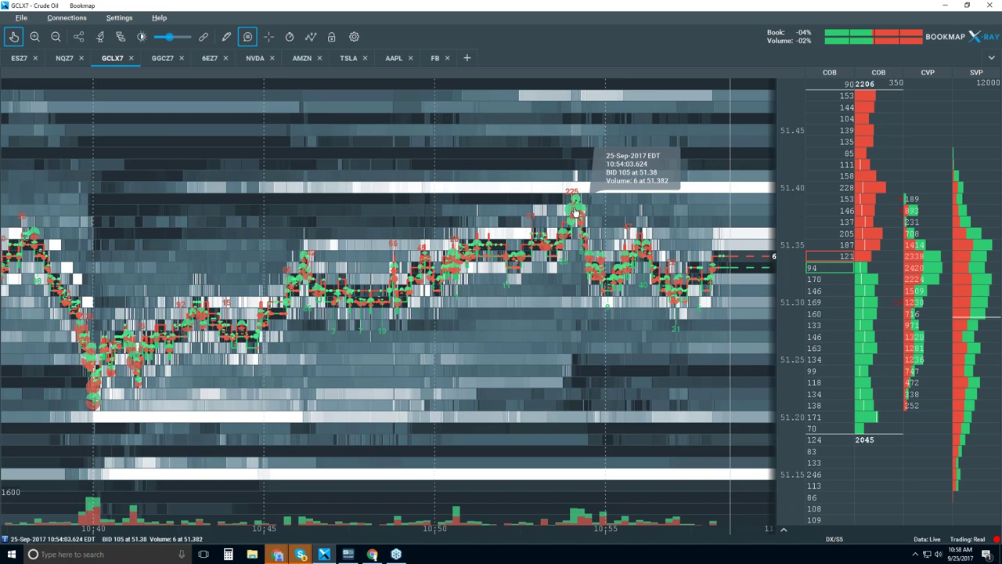
scroll(575, 213, "down", 3)
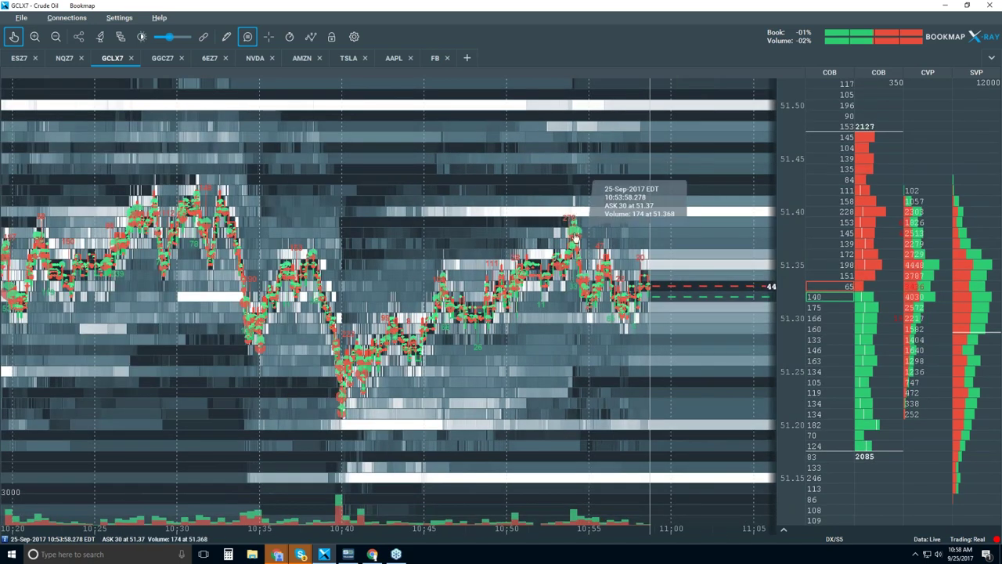